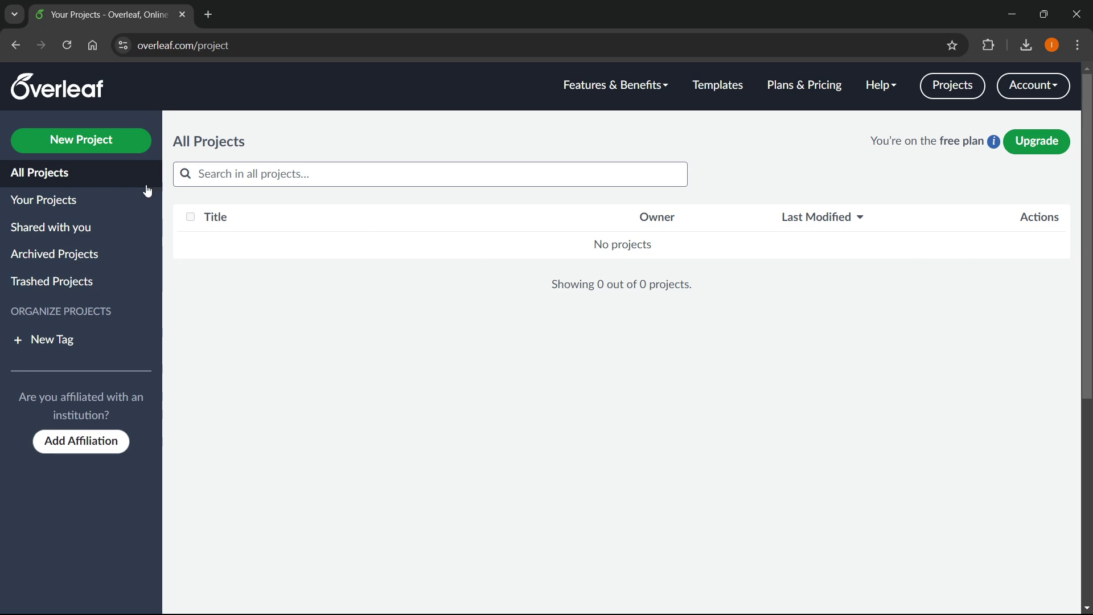
# Search the template gallery for 'report' and browse the results, led by NTNU Laboratory Report in Physics.
pyautogui.click(98, 145)
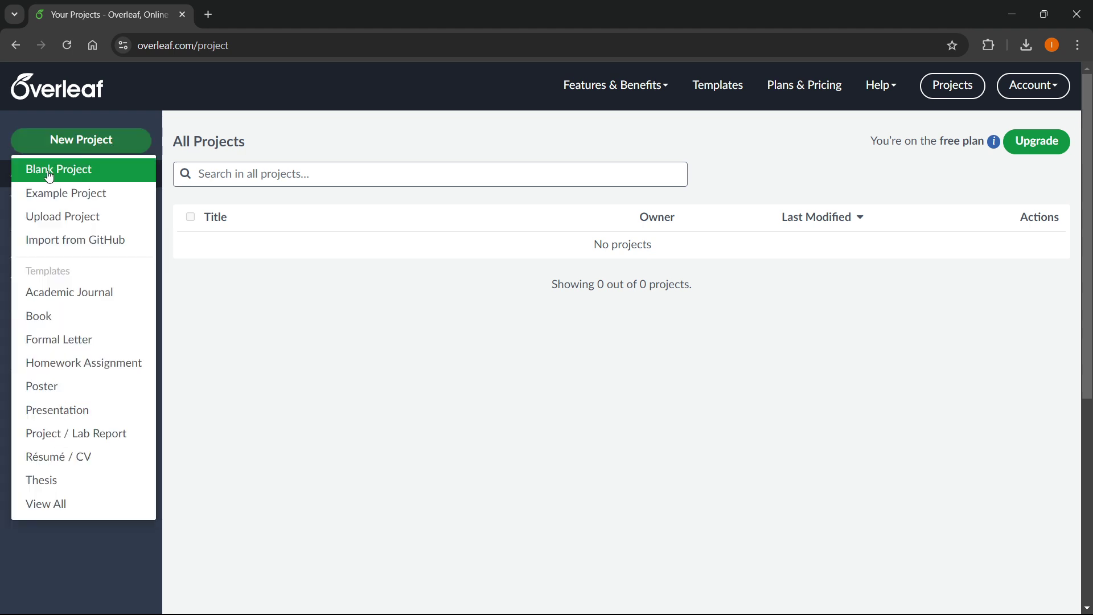
pyautogui.click(288, 403)
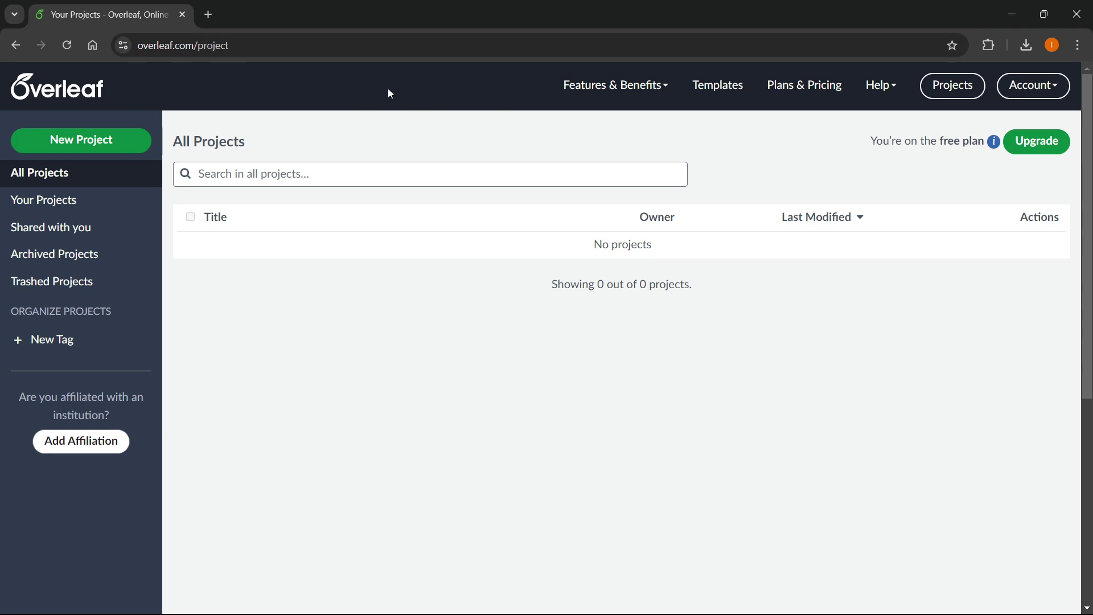
pyautogui.click(710, 94)
pyautogui.click(624, 244)
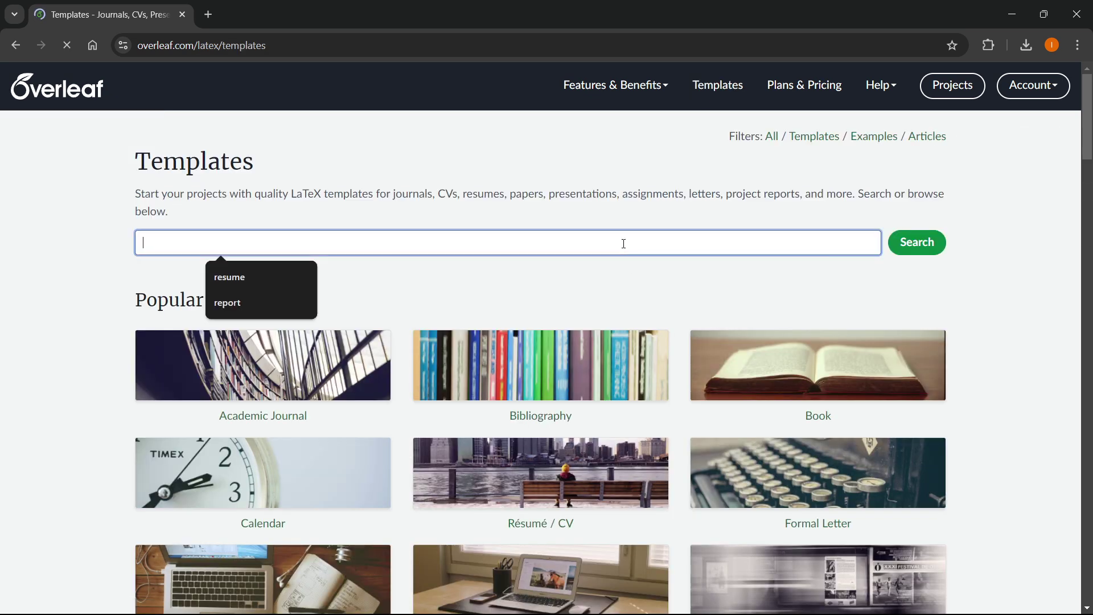
pyautogui.click(248, 309)
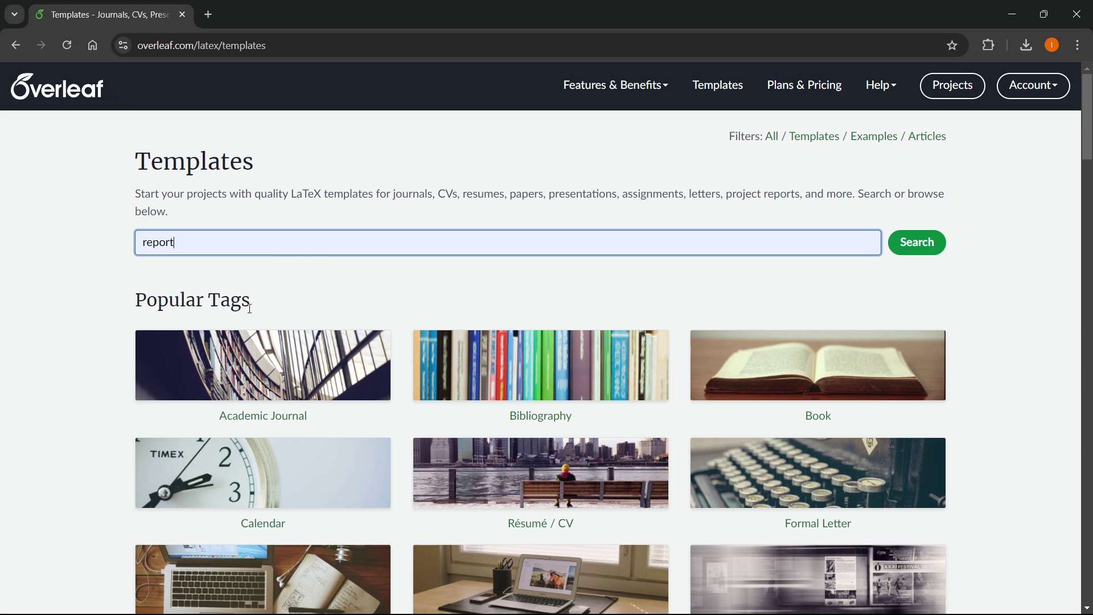
pyautogui.click(911, 244)
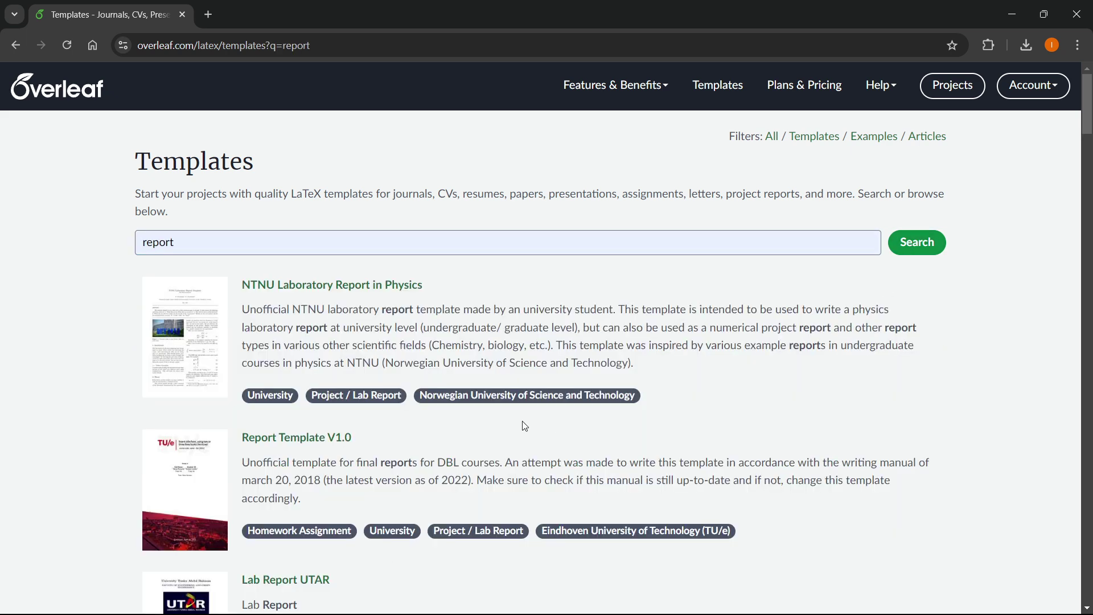
pyautogui.scroll(-7, 481, 366)
pyautogui.scroll(-4, 470, 342)
pyautogui.scroll(-6, 370, 388)
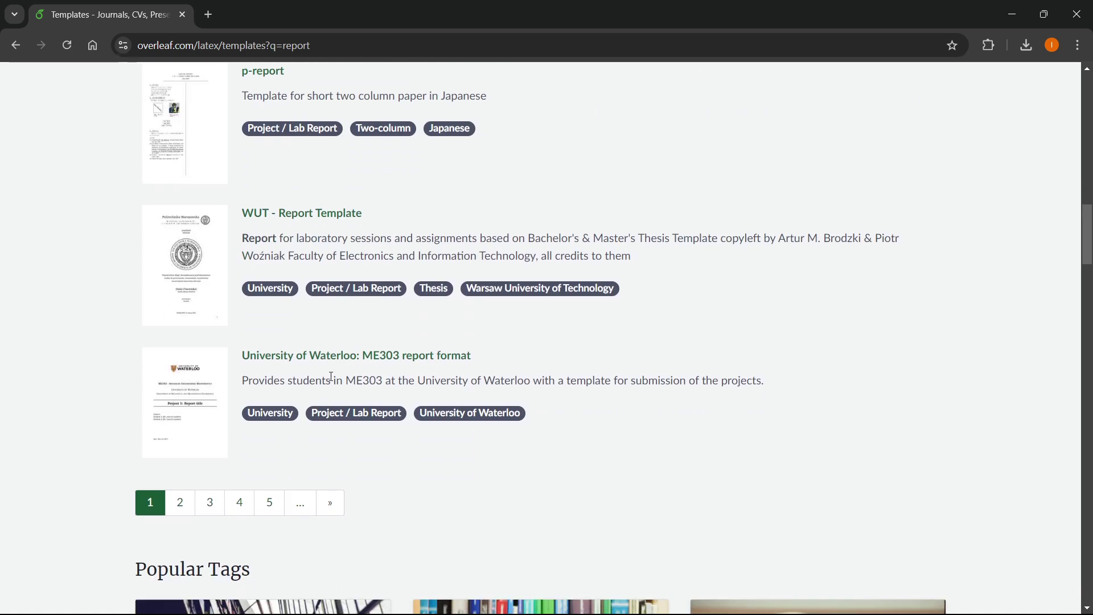
pyautogui.scroll(20, 292, 450)
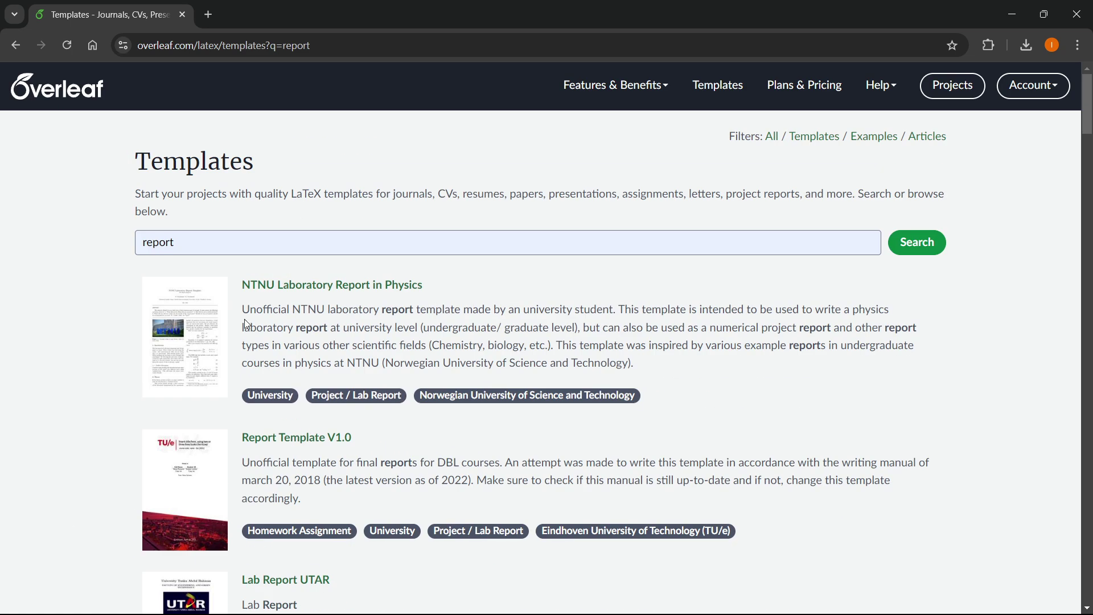
pyautogui.click(294, 288)
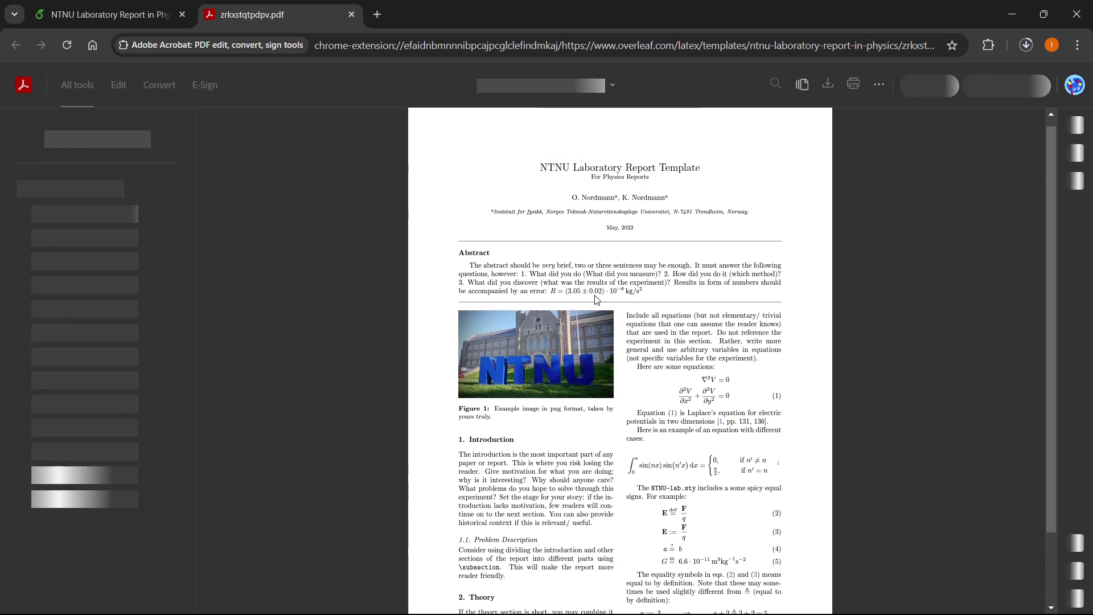
pyautogui.scroll(-2, 596, 299)
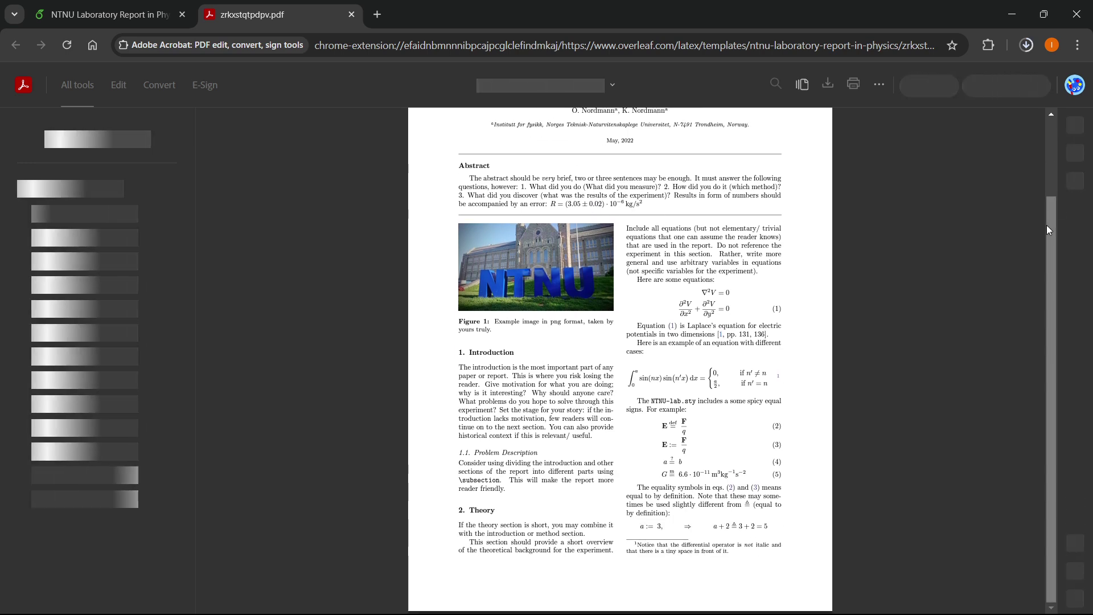
pyautogui.moveTo(1050, 230); pyautogui.dragTo(1046, 169)
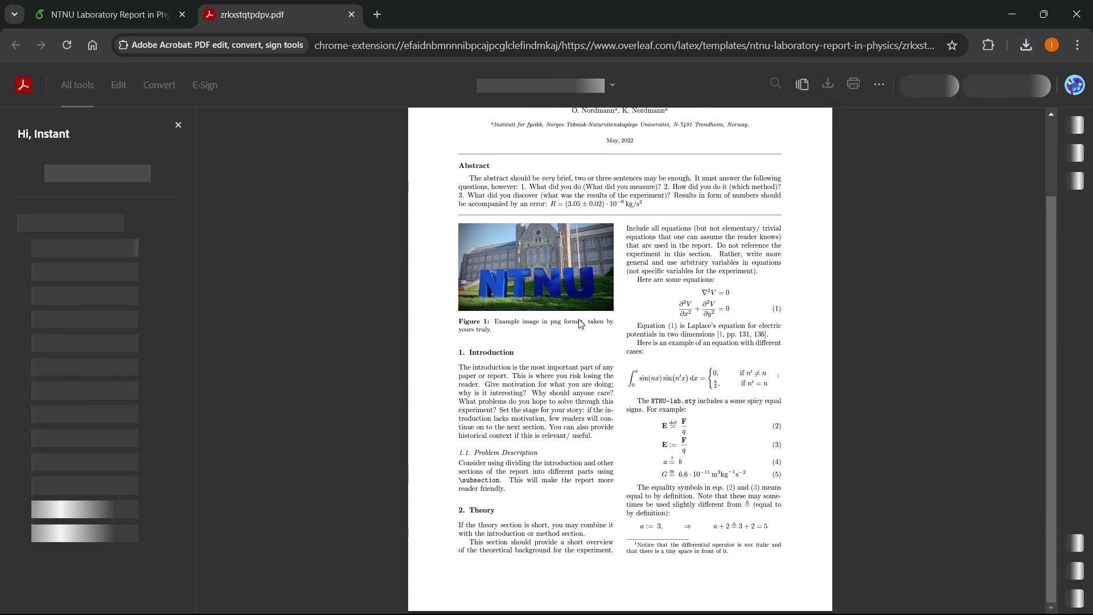
pyautogui.scroll(2, 580, 325)
pyautogui.scroll(-2, 639, 279)
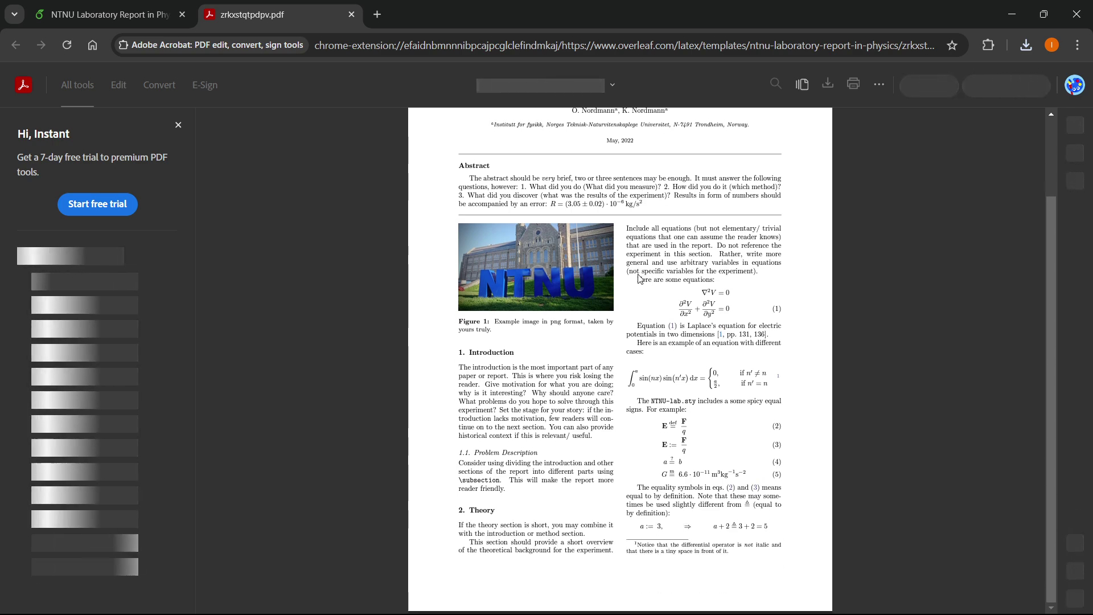
pyautogui.scroll(2, 640, 278)
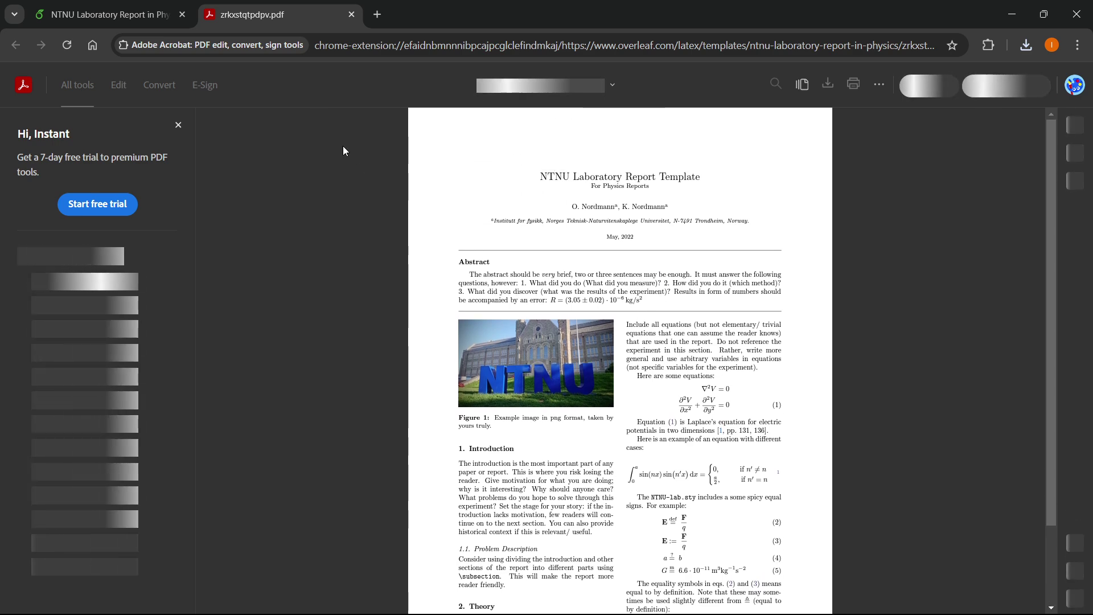
pyautogui.middleClick(258, 19)
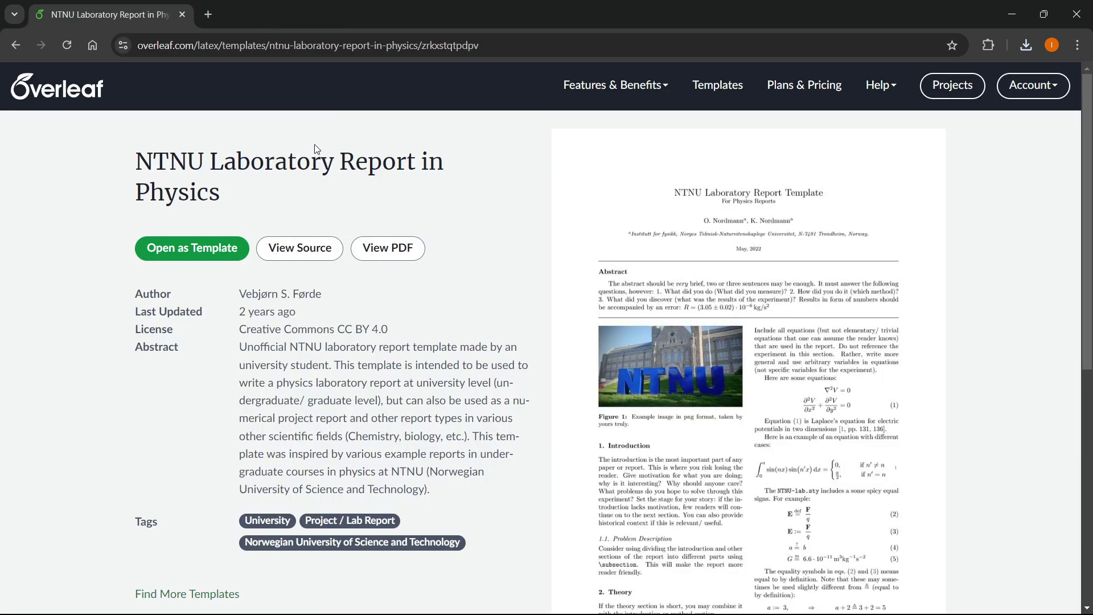
# Go back to the 'report' search results and open the Lab Report UTAR template page.
pyautogui.click(15, 45)
pyautogui.scroll(-6, 305, 317)
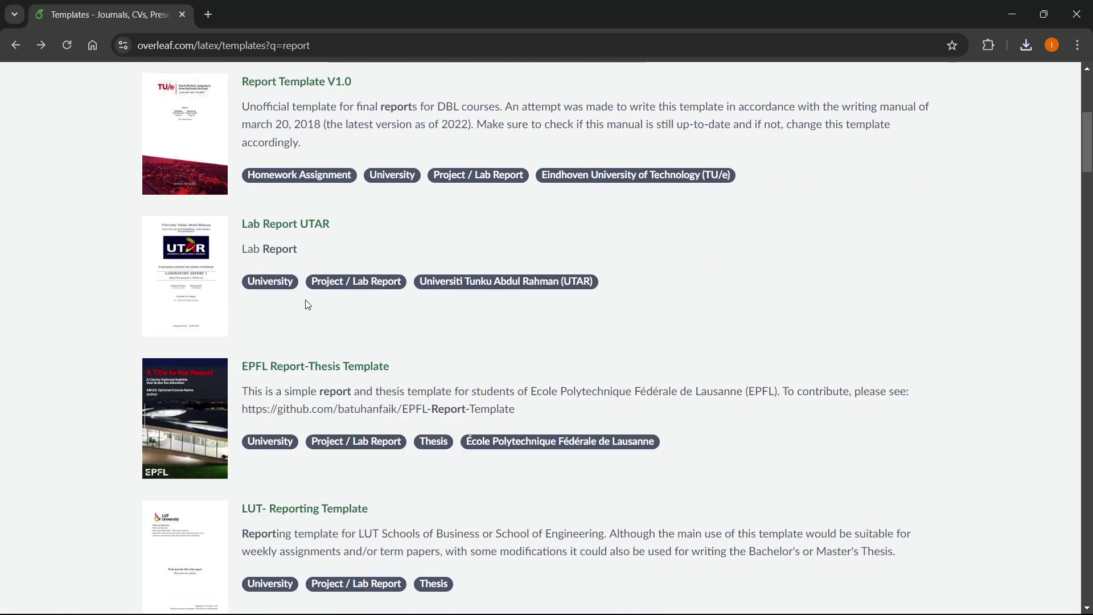
pyautogui.scroll(1, 313, 319)
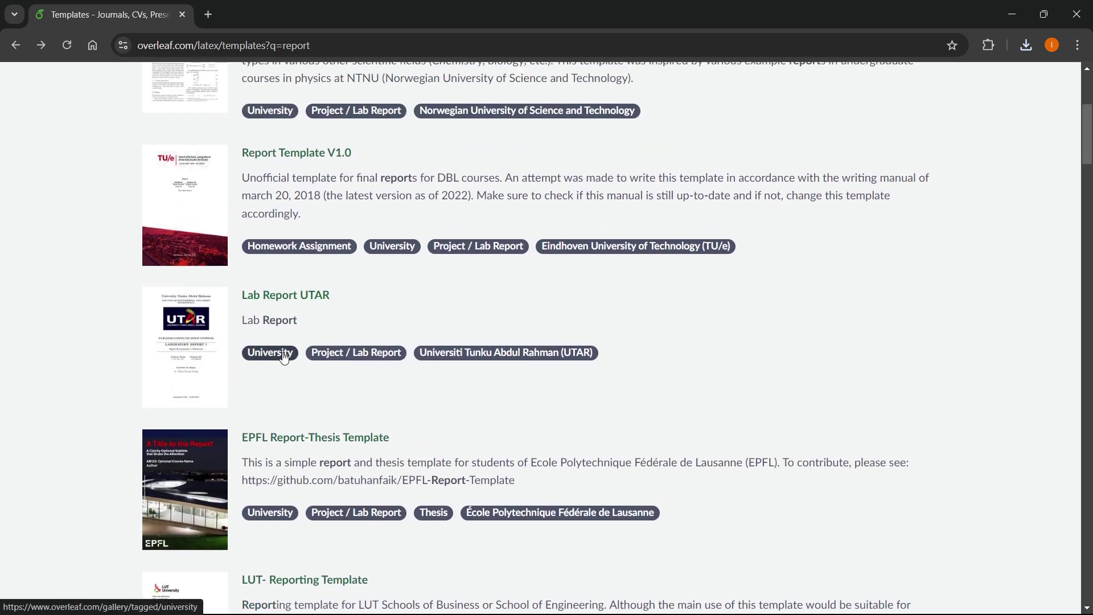
pyautogui.scroll(-3, 333, 385)
pyautogui.scroll(3, 307, 373)
pyautogui.click(302, 296)
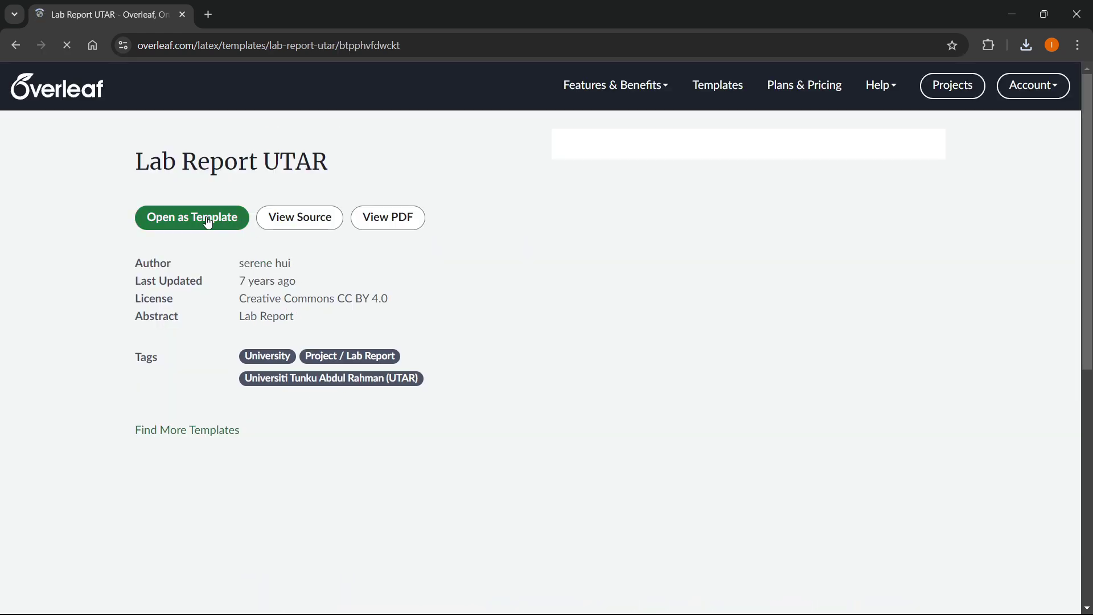
# Create a project from Lab Report UTAR and view main.tex in both Code and Visual Editor.
pyautogui.click(180, 227)
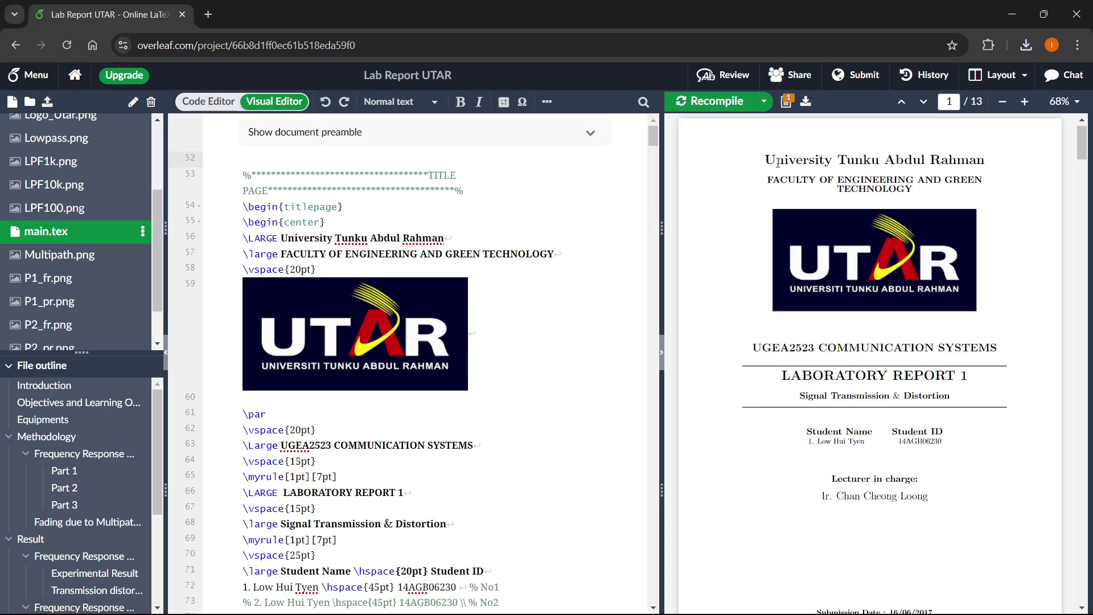
pyautogui.scroll(-8, 850, 235)
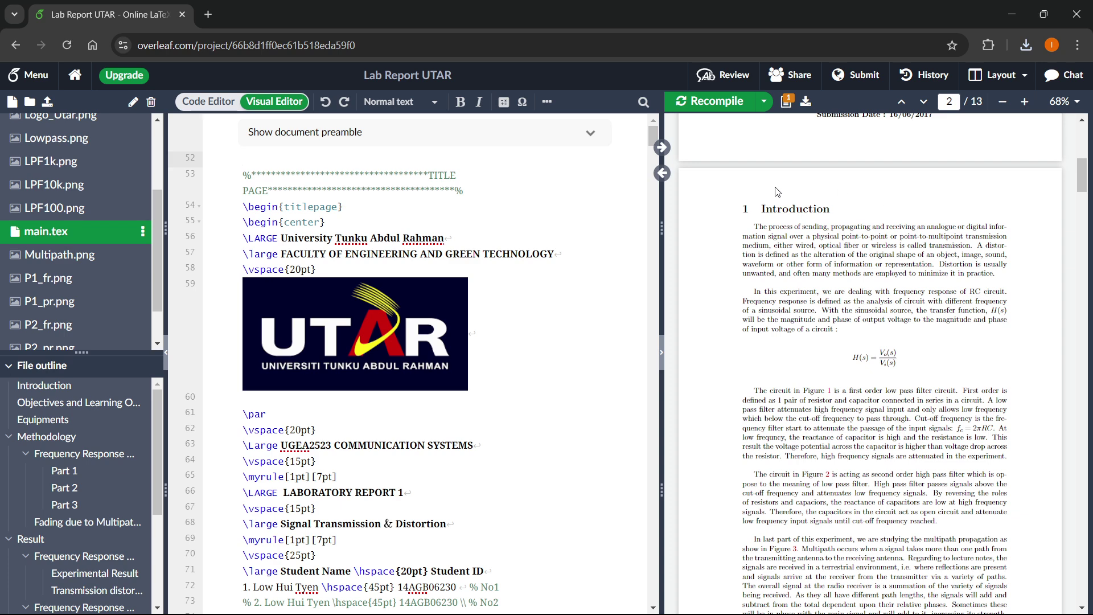
pyautogui.scroll(8, 776, 193)
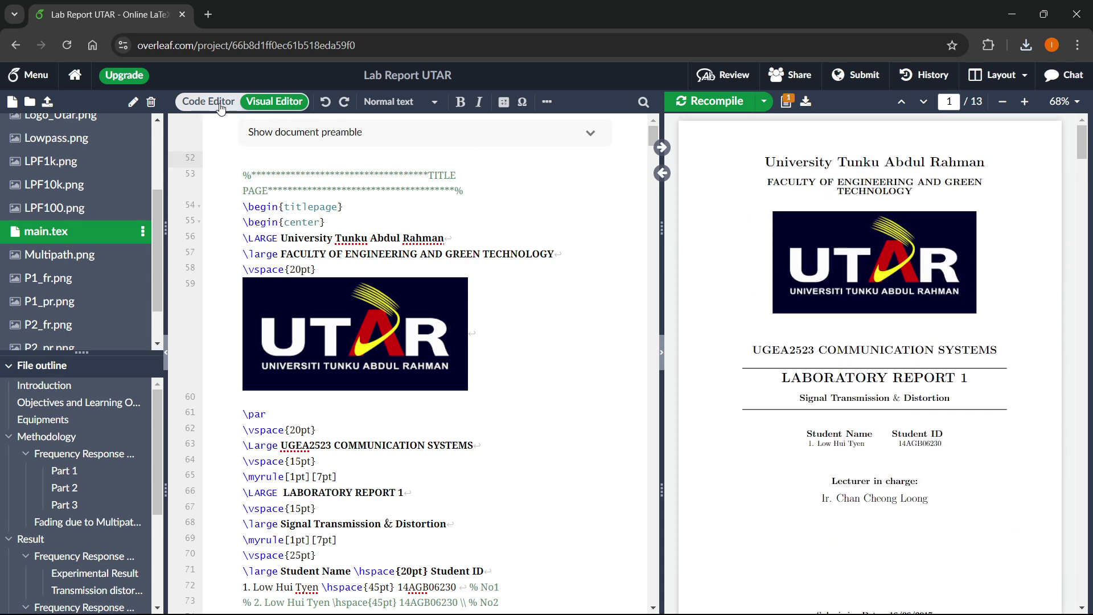
pyautogui.click(221, 106)
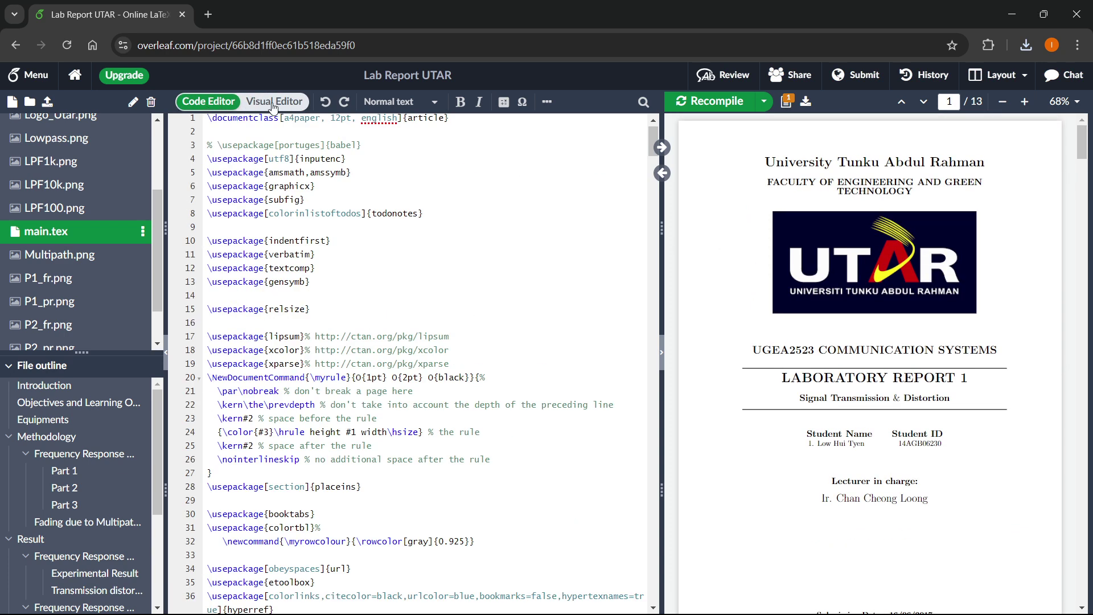
pyautogui.click(274, 107)
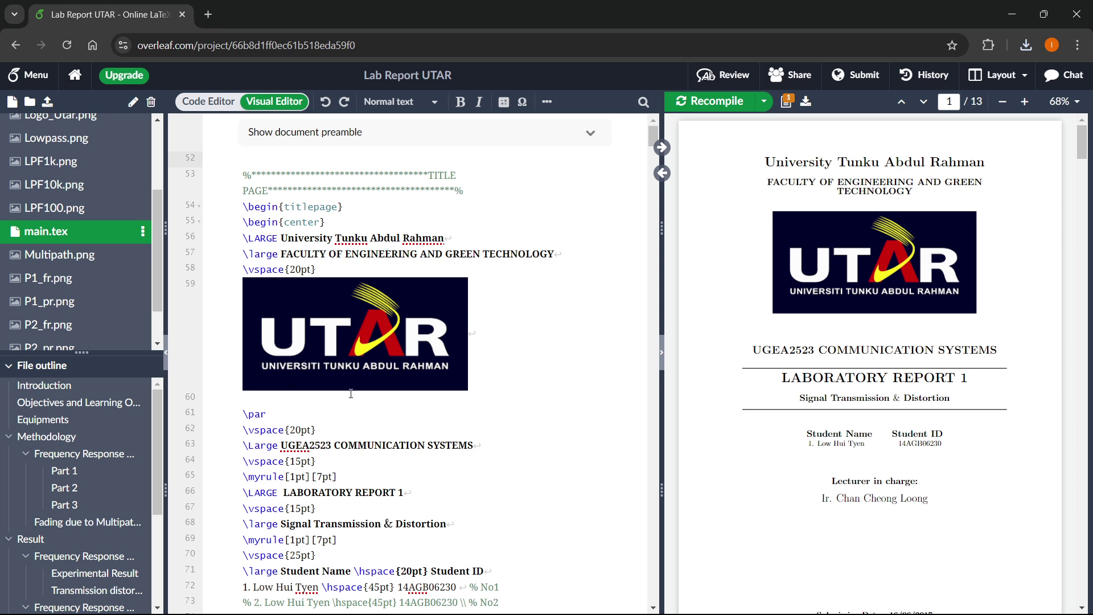
pyautogui.scroll(3, 71, 300)
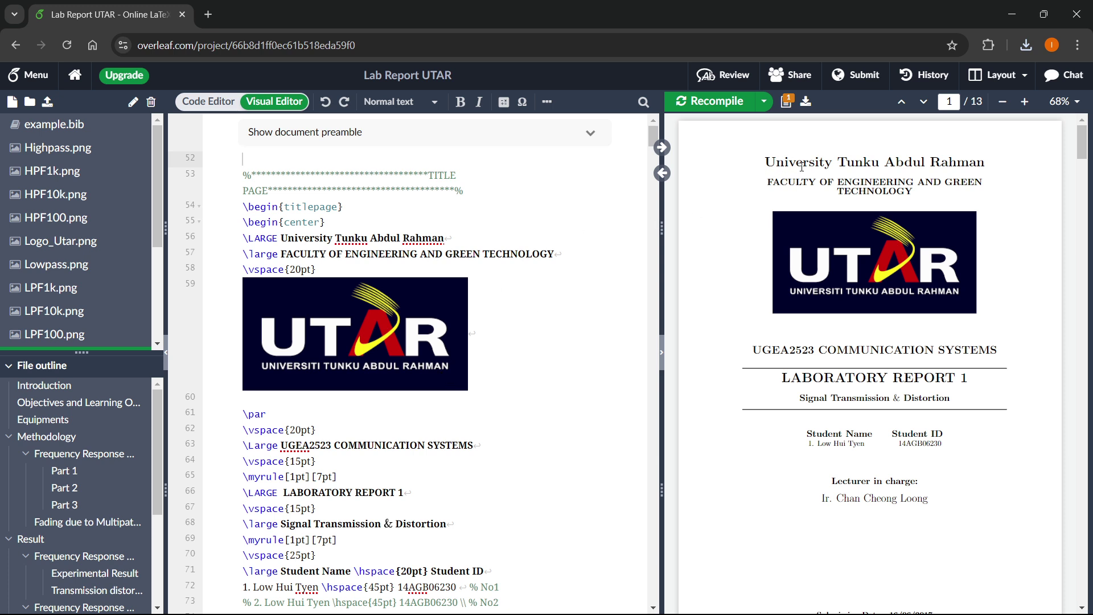
# Replace 'Tunku Abdul Rahman' with 'Of Chicago' on line 56 and recompile the PDF.
pyautogui.moveTo(766, 161); pyautogui.dragTo(993, 167)
pyautogui.click(989, 167)
pyautogui.moveTo(765, 161); pyautogui.dragTo(981, 157)
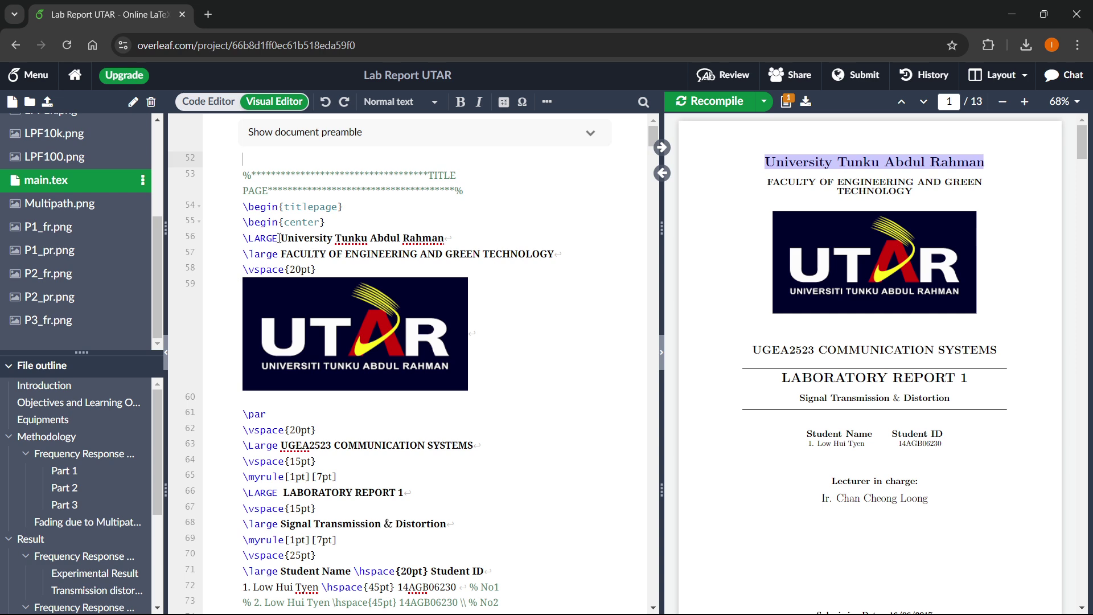
pyautogui.click(436, 237)
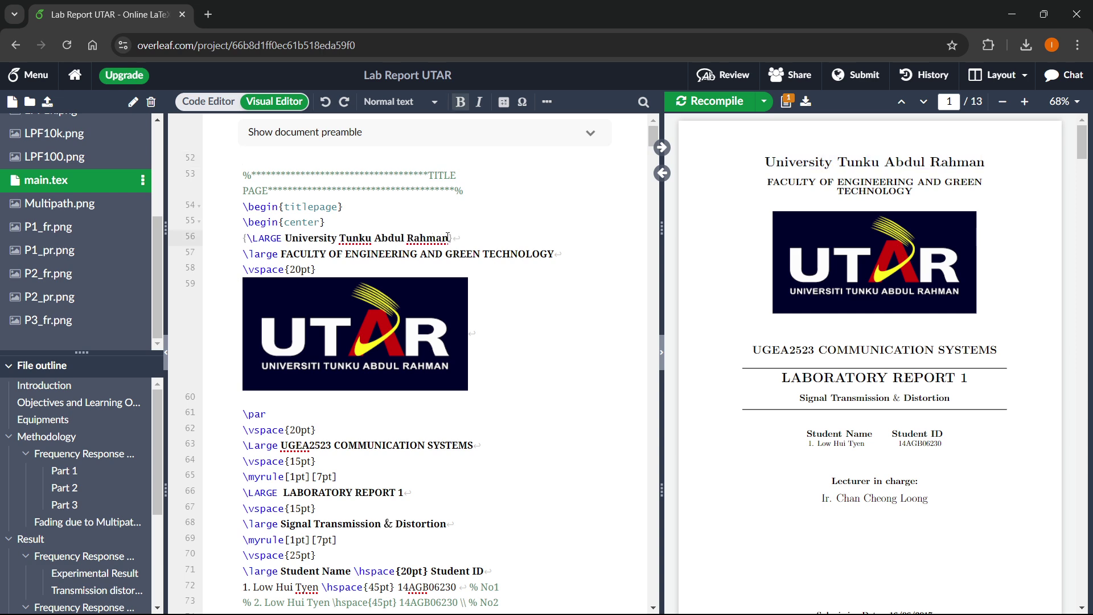
pyautogui.moveTo(448, 236); pyautogui.dragTo(343, 241)
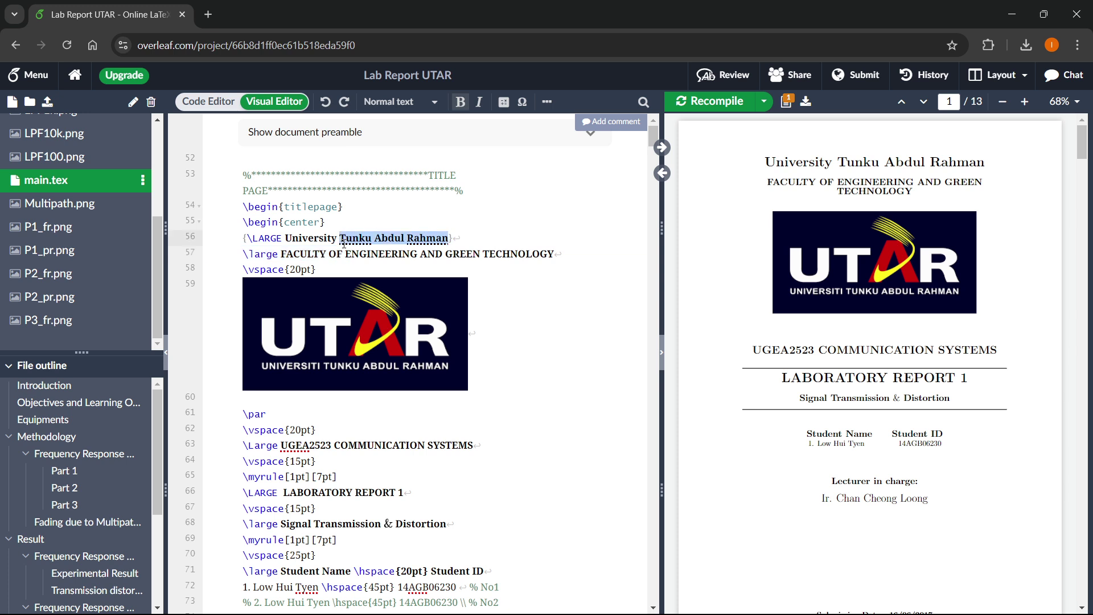
pyautogui.write('Of Chicago')
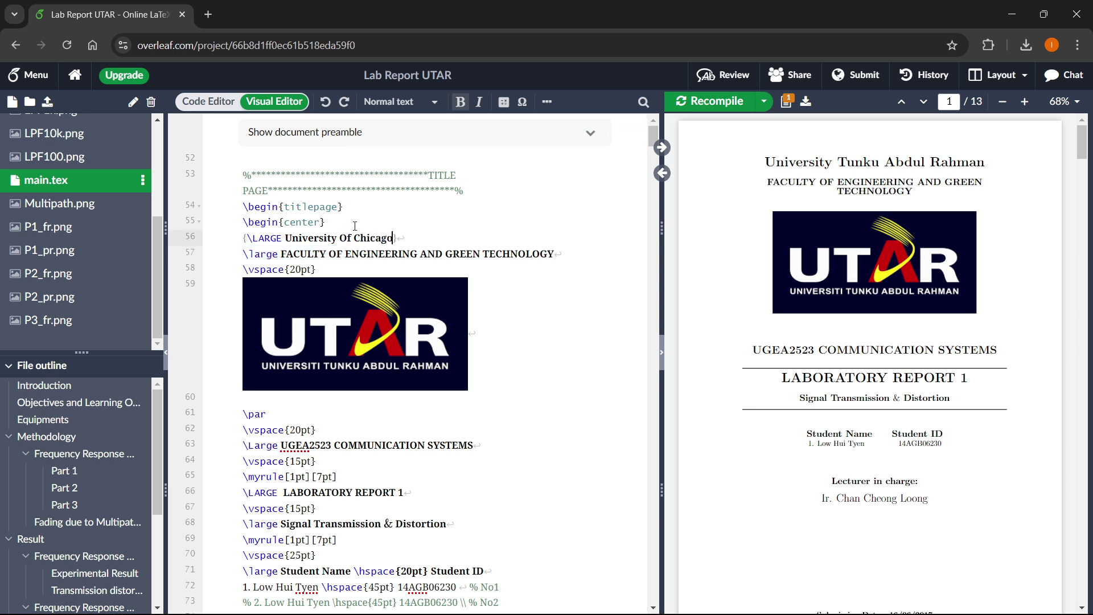
pyautogui.click(354, 226)
pyautogui.click(443, 231)
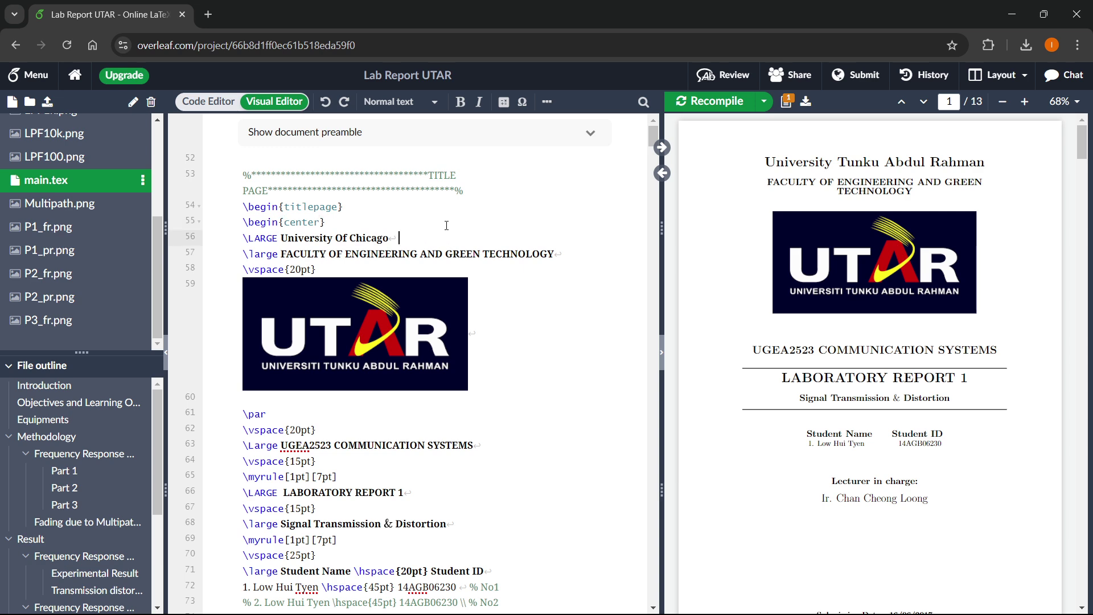
pyautogui.click(722, 105)
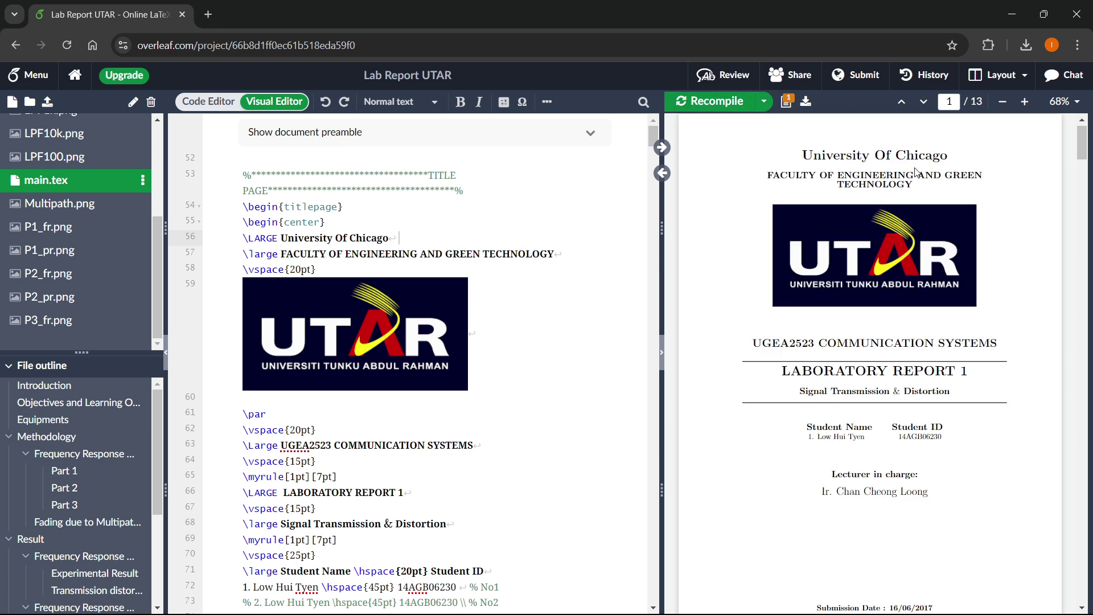
pyautogui.moveTo(910, 180); pyautogui.dragTo(799, 186)
pyautogui.click(798, 186)
pyautogui.moveTo(281, 258); pyautogui.dragTo(487, 254)
pyautogui.click(370, 269)
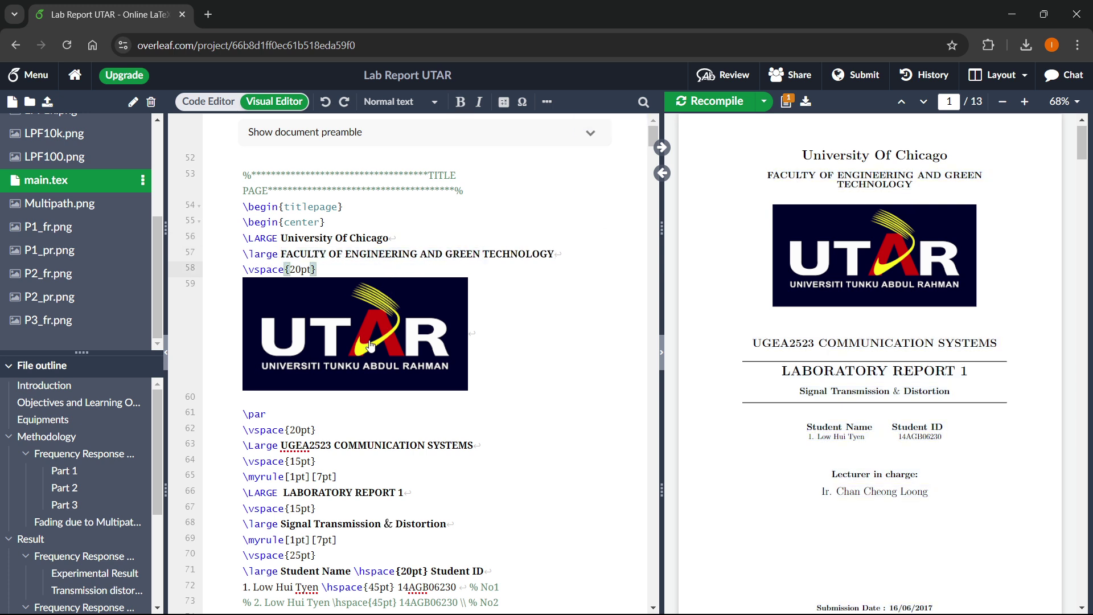
pyautogui.press('Down')
pyautogui.press('Down')
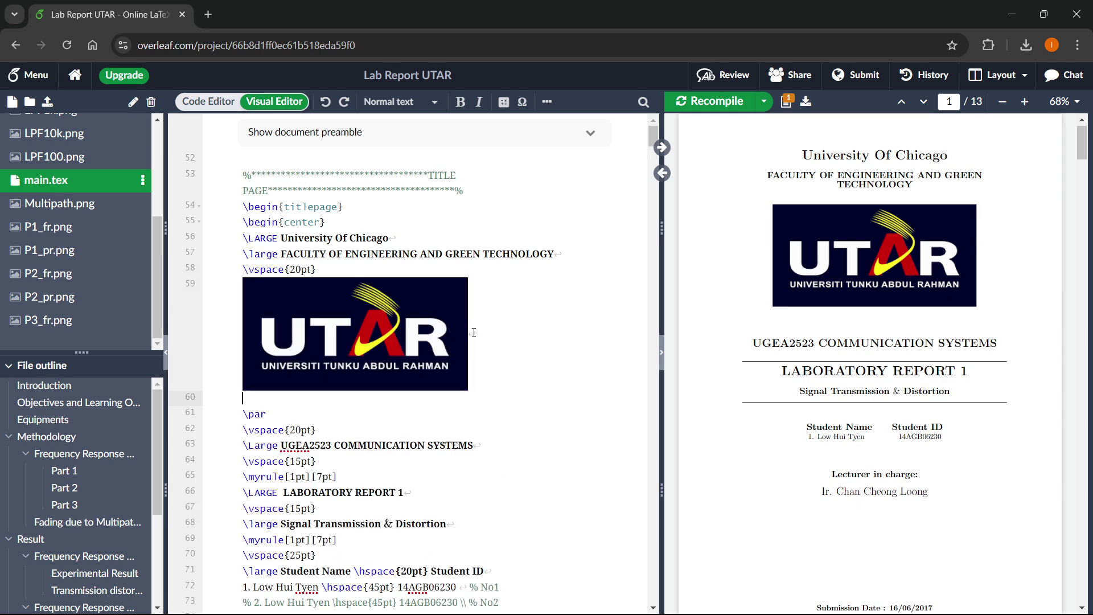
pyautogui.scroll(-2, 474, 333)
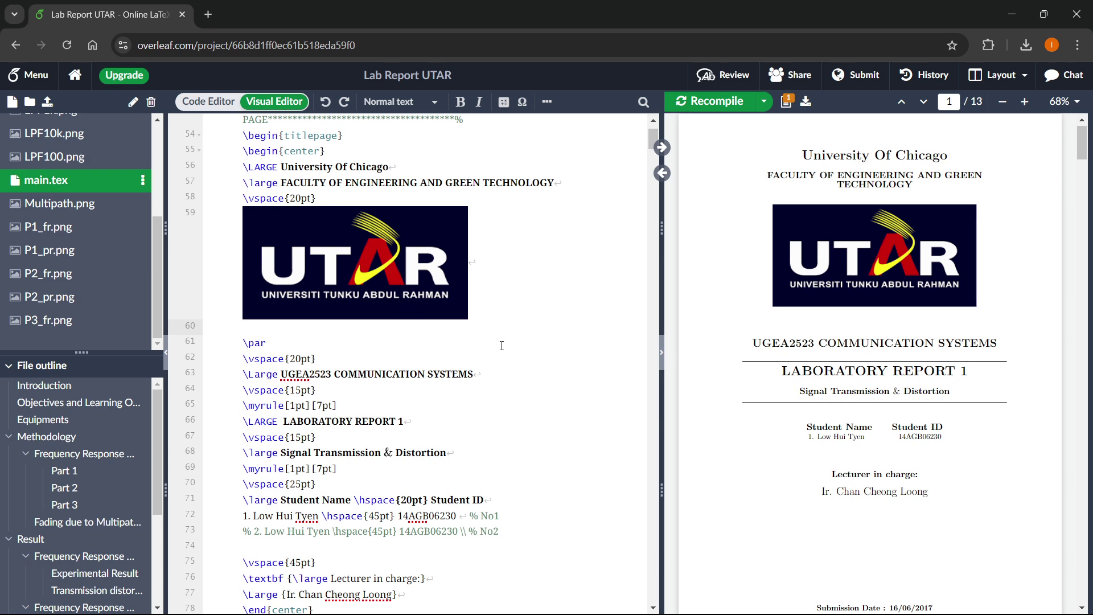
pyautogui.scroll(-2, 498, 342)
pyautogui.scroll(-3, 924, 357)
pyautogui.scroll(-3, 925, 356)
pyautogui.scroll(-10, 367, 363)
pyautogui.scroll(3, 368, 363)
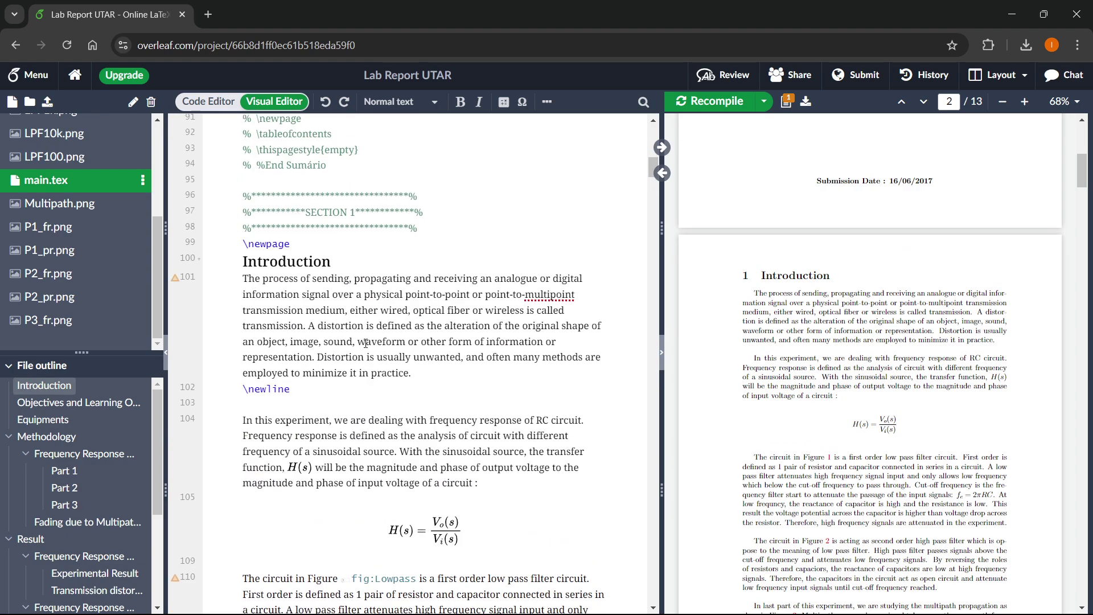
pyautogui.click(371, 341)
pyautogui.moveTo(410, 372); pyautogui.dragTo(242, 278)
pyautogui.scroll(-4, 852, 326)
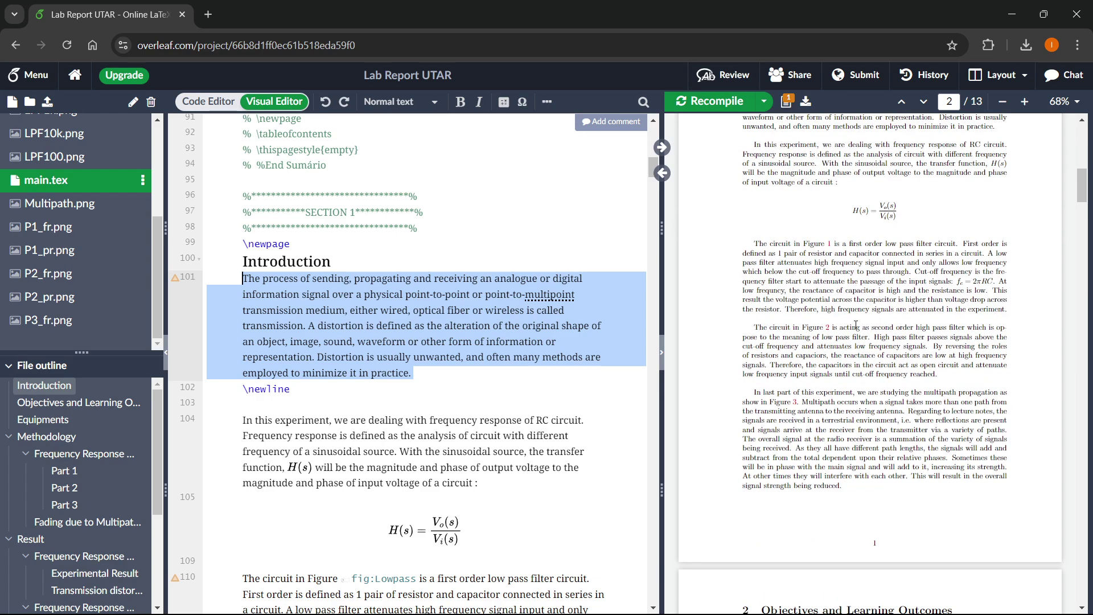
pyautogui.scroll(9, 853, 325)
pyautogui.scroll(-10, 854, 325)
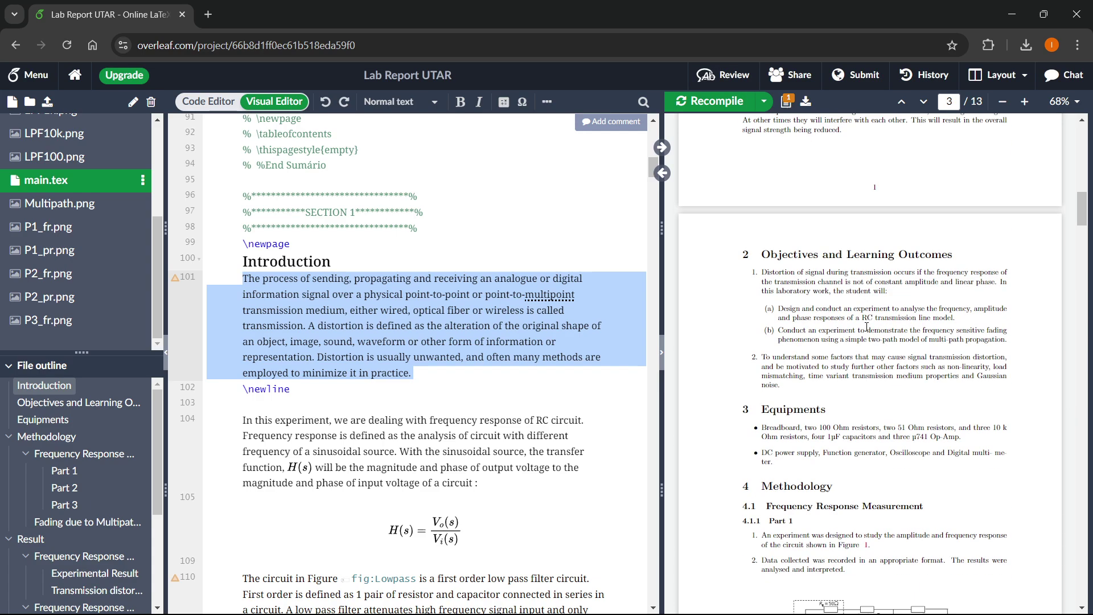
pyautogui.scroll(-8, 502, 344)
pyautogui.scroll(15, 503, 344)
pyautogui.scroll(-8, 699, 352)
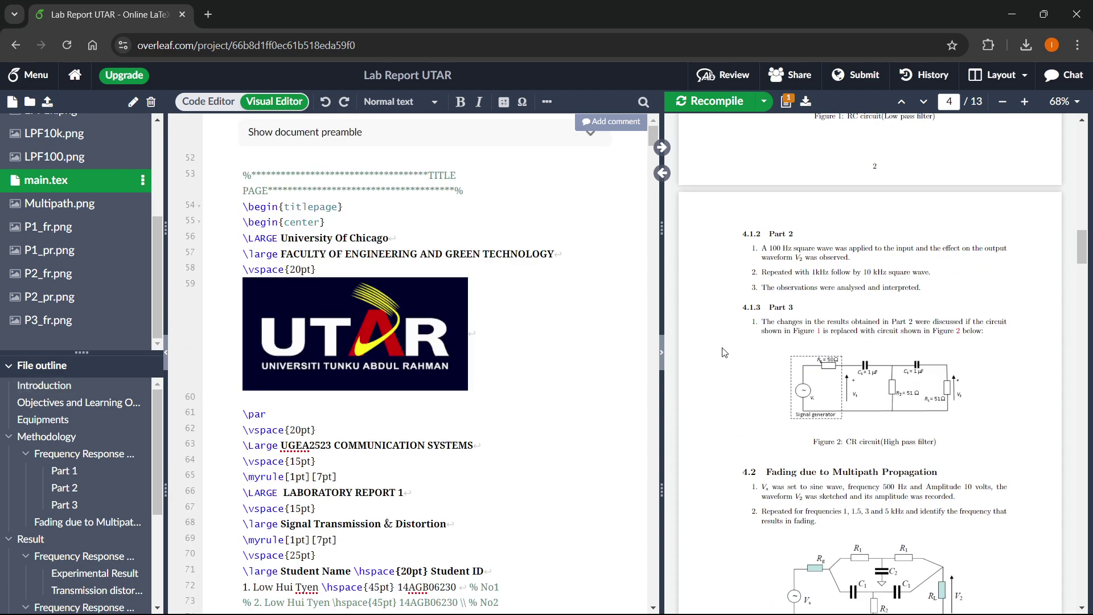
pyautogui.scroll(3, 746, 359)
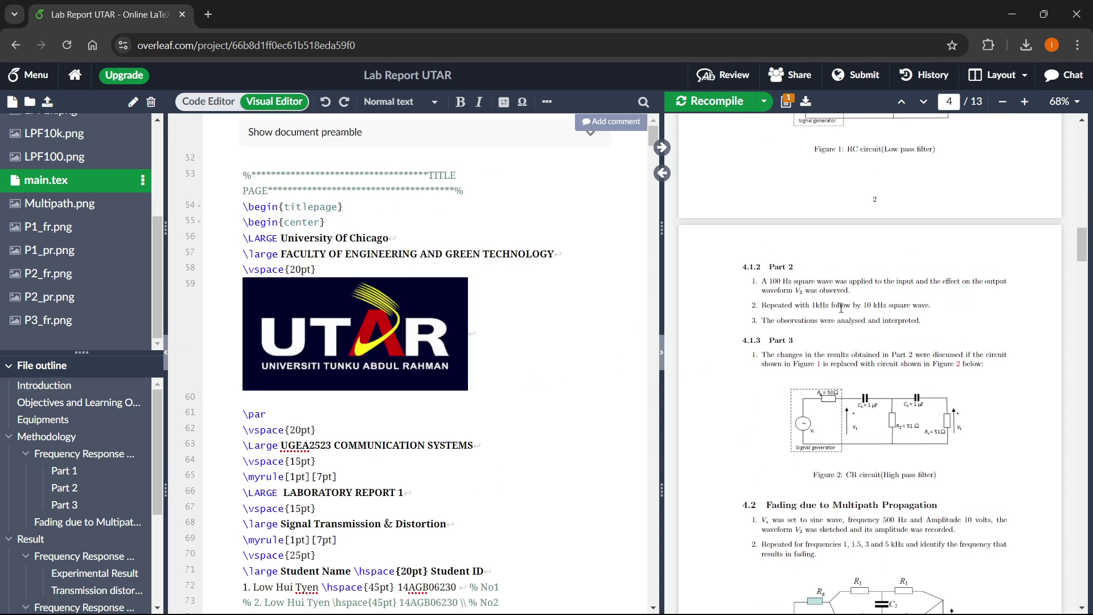
pyautogui.click(371, 324)
pyautogui.click(421, 345)
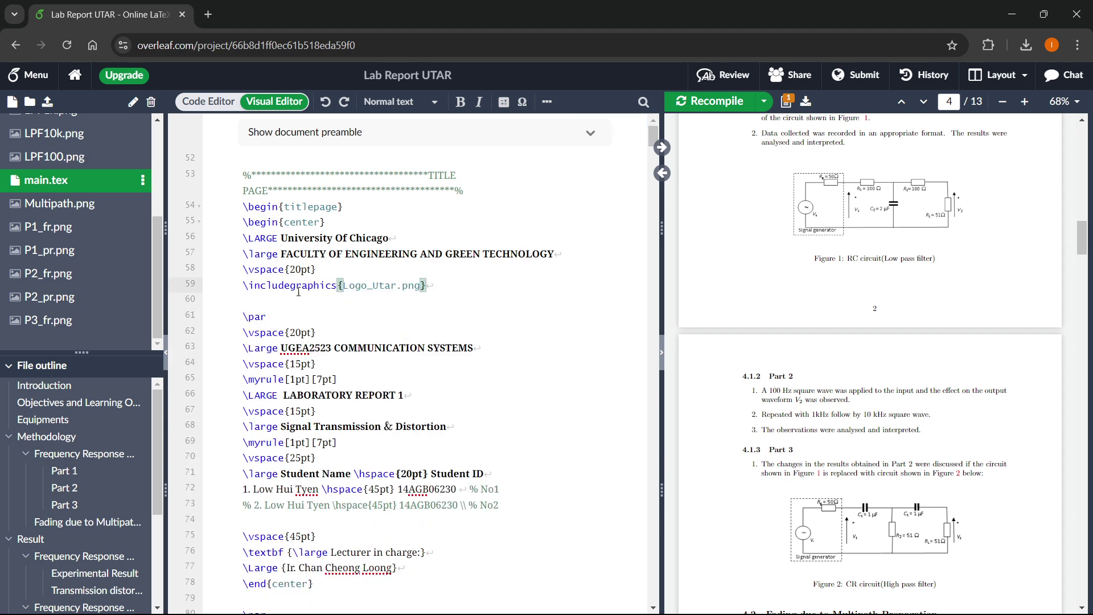
pyautogui.click(368, 287)
pyautogui.moveTo(344, 285); pyautogui.dragTo(417, 288)
pyautogui.click(409, 287)
pyautogui.press('Down')
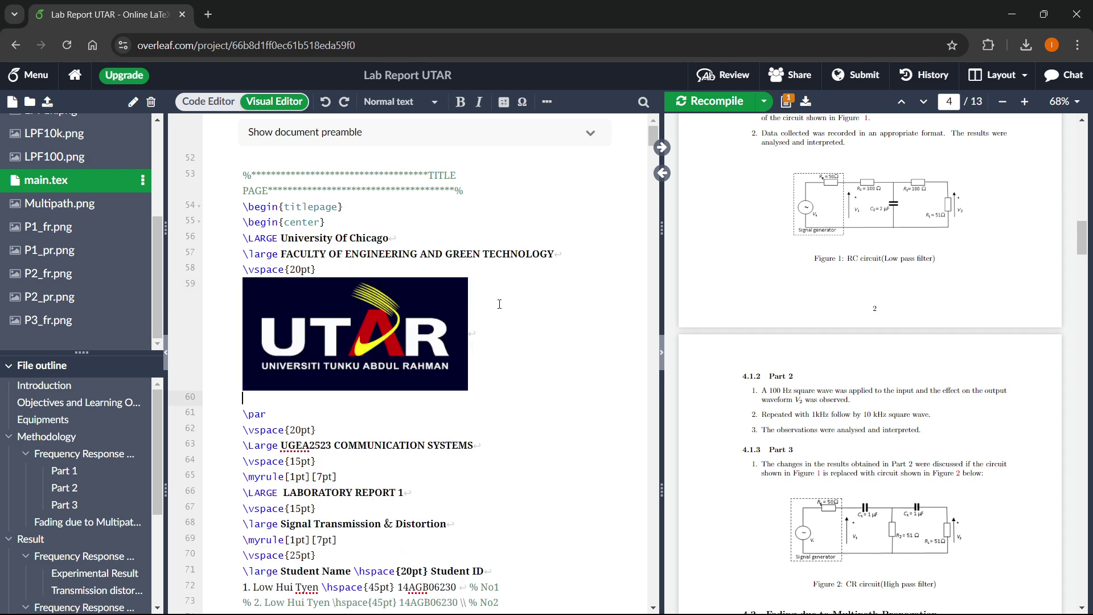
pyautogui.press('Down')
pyautogui.press('Down')
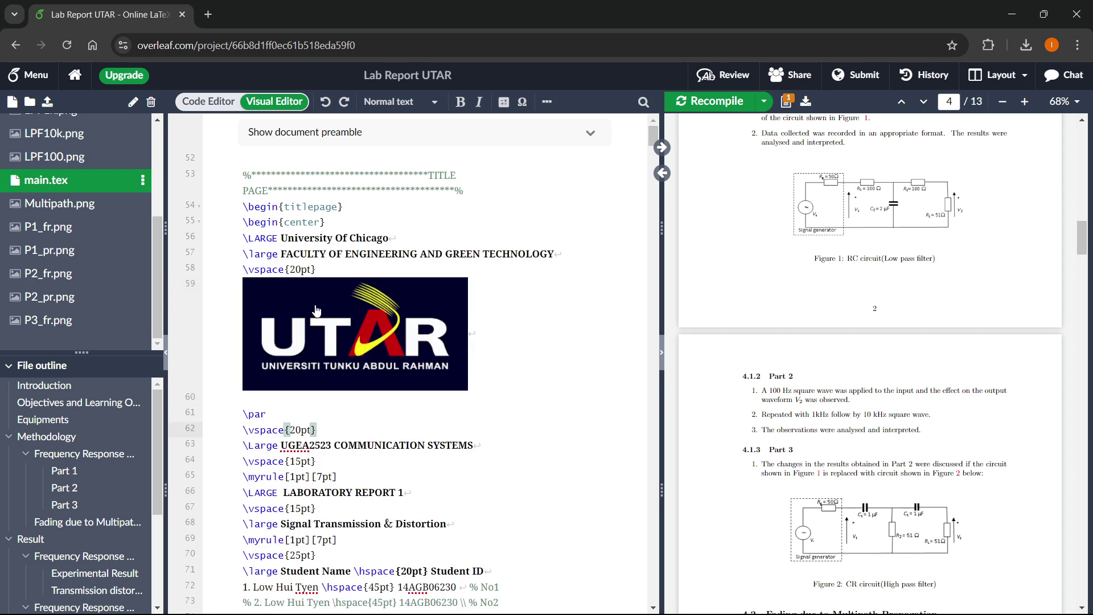
pyautogui.scroll(3, 55, 220)
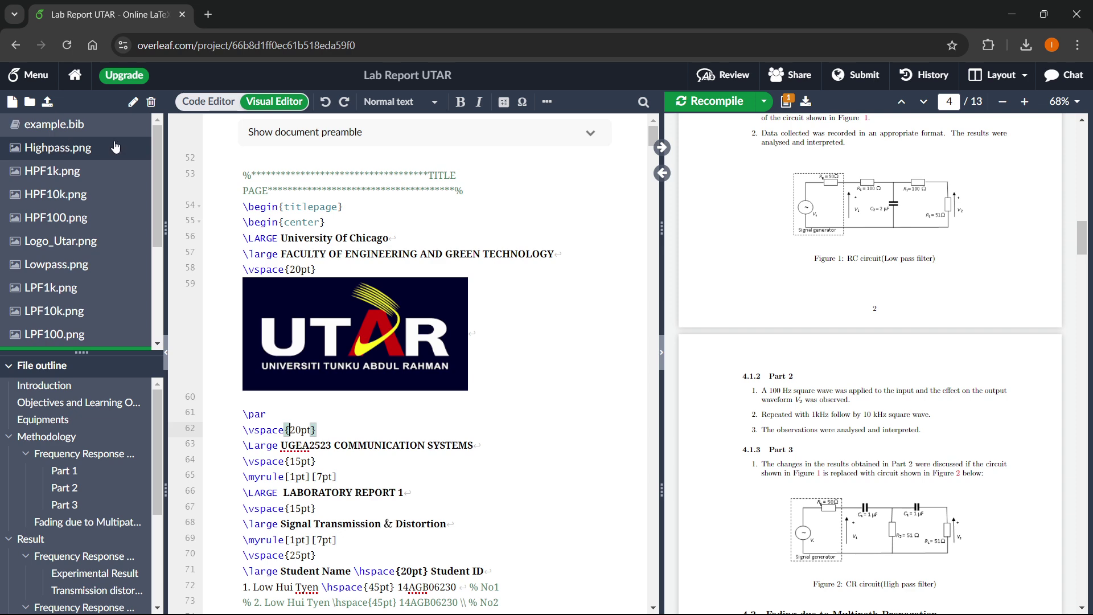
pyautogui.moveTo(156, 145)
pyautogui.mouseDown()
pyautogui.moveTo(144, 251)
pyautogui.moveTo(142, 132)
pyautogui.mouseUp()
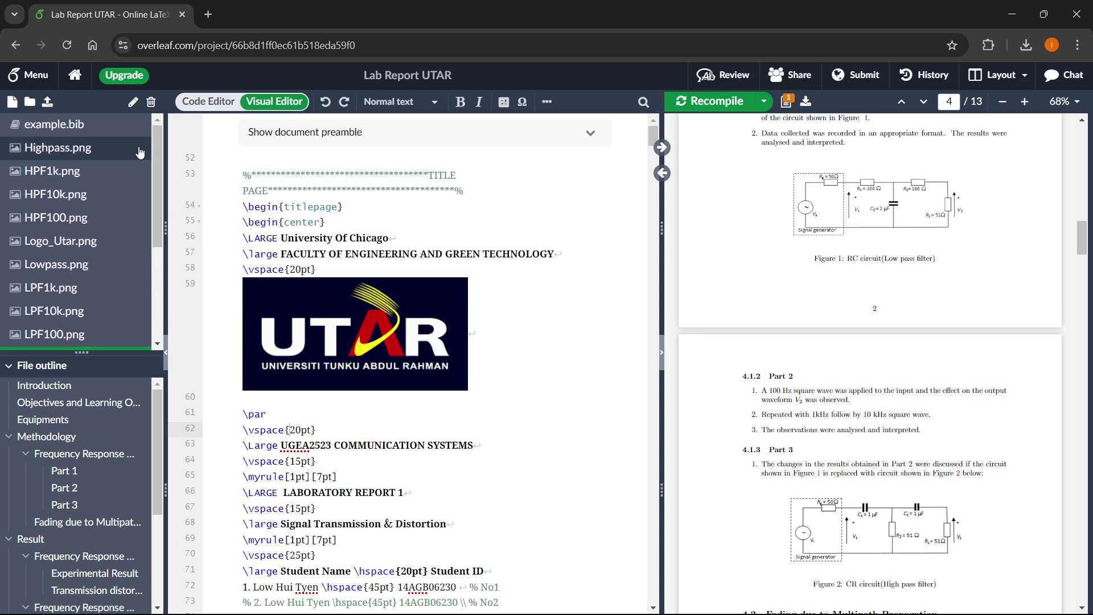
# Preview Logo_Utar.png from the file tree, opening and closing the Upload dialog without uploading.
pyautogui.click(69, 248)
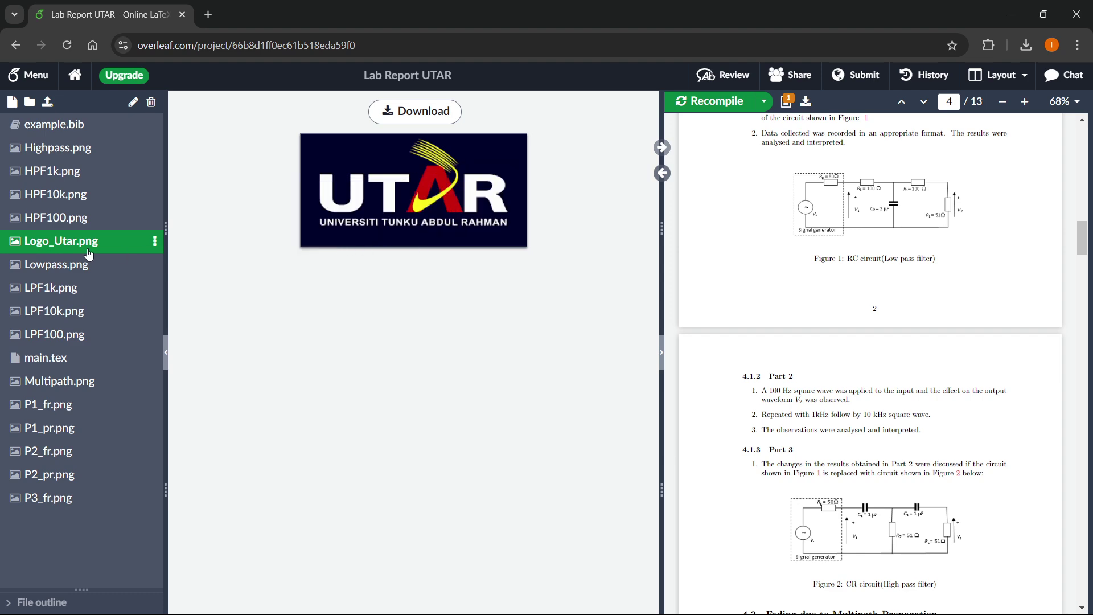
pyautogui.click(156, 240)
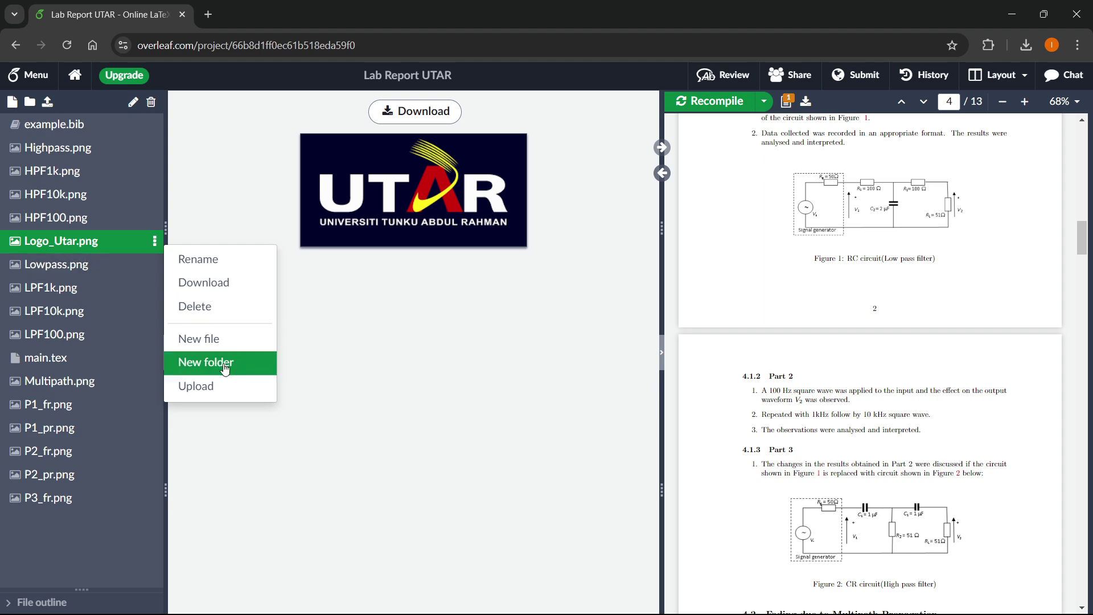
pyautogui.click(211, 394)
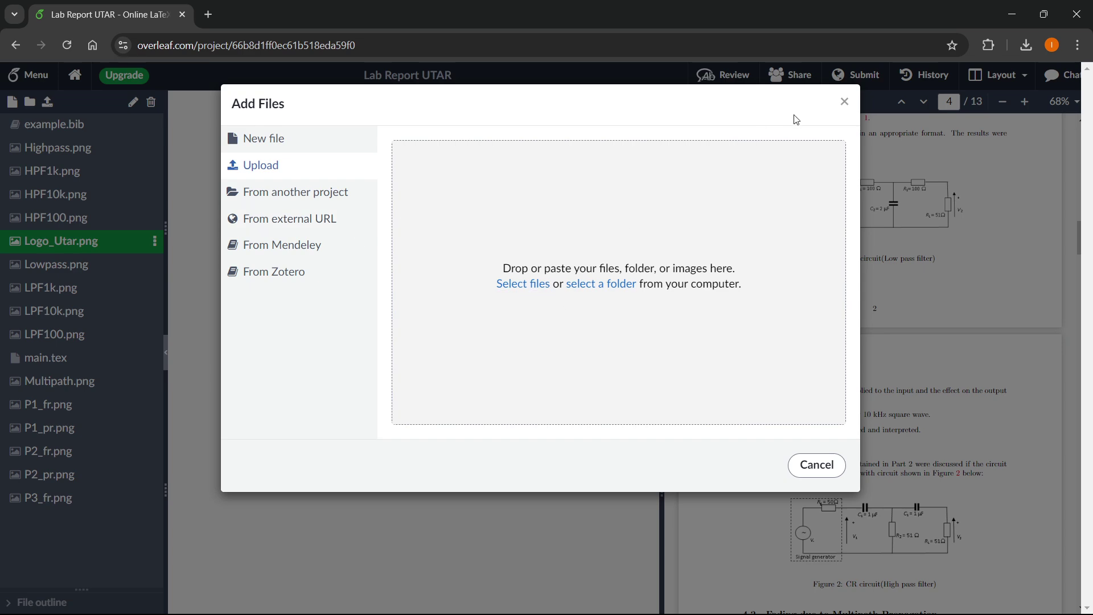
pyautogui.click(844, 103)
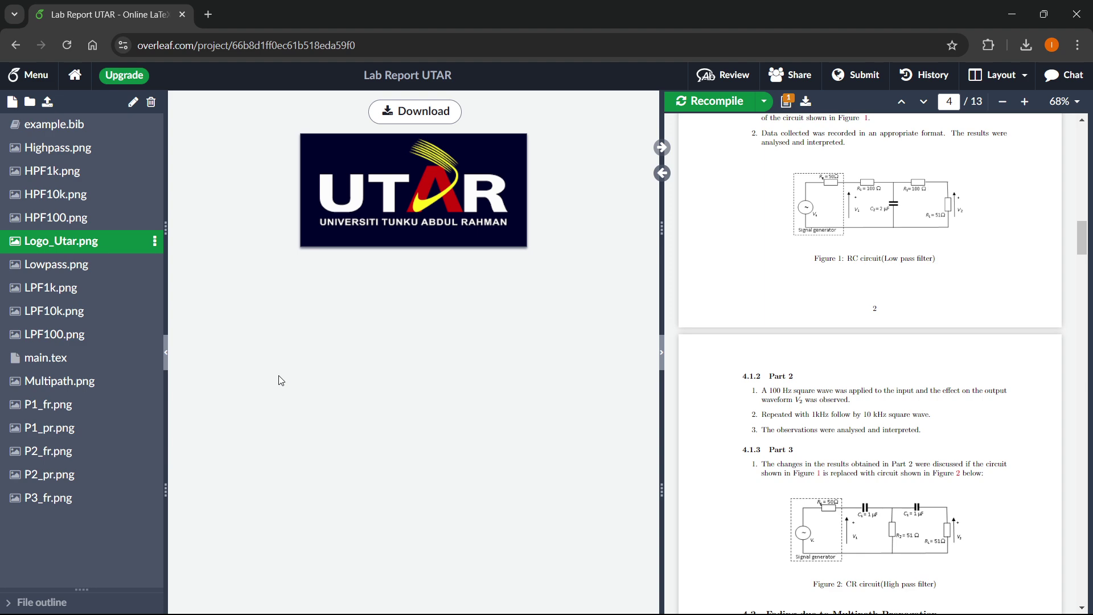
# Return to main.tex and add one empty line after \vspace{20pt}, above the UTAR logo.
pyautogui.click(80, 127)
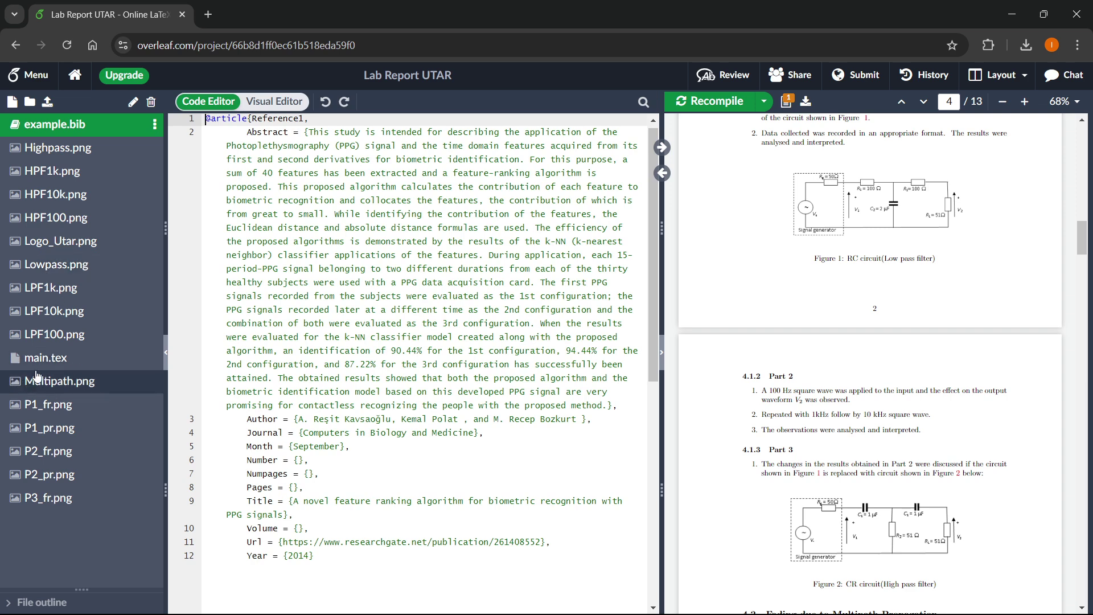
pyautogui.click(78, 361)
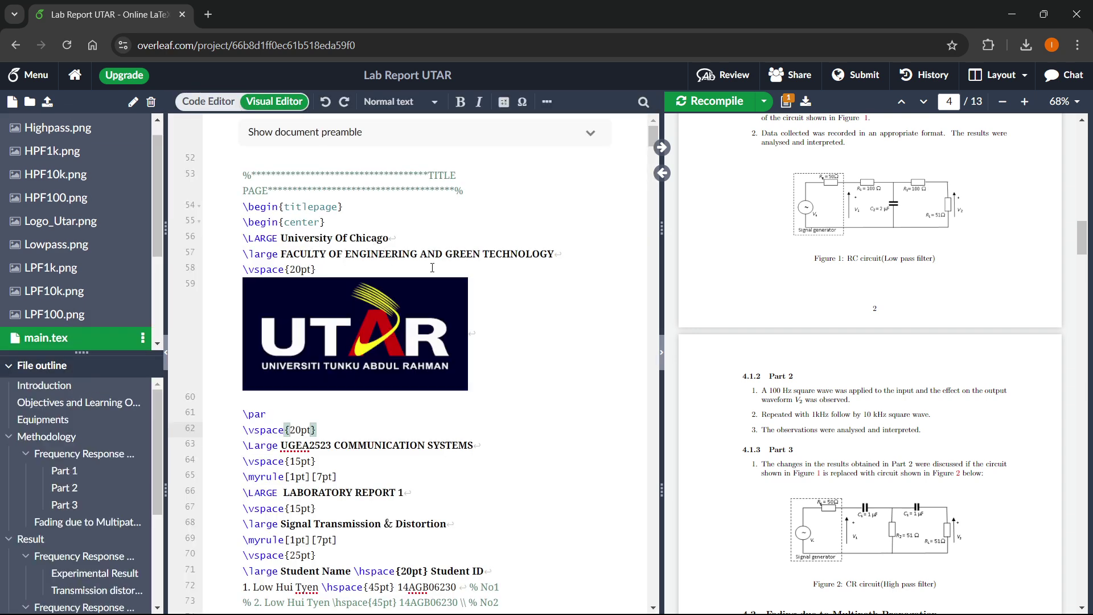
pyautogui.click(490, 357)
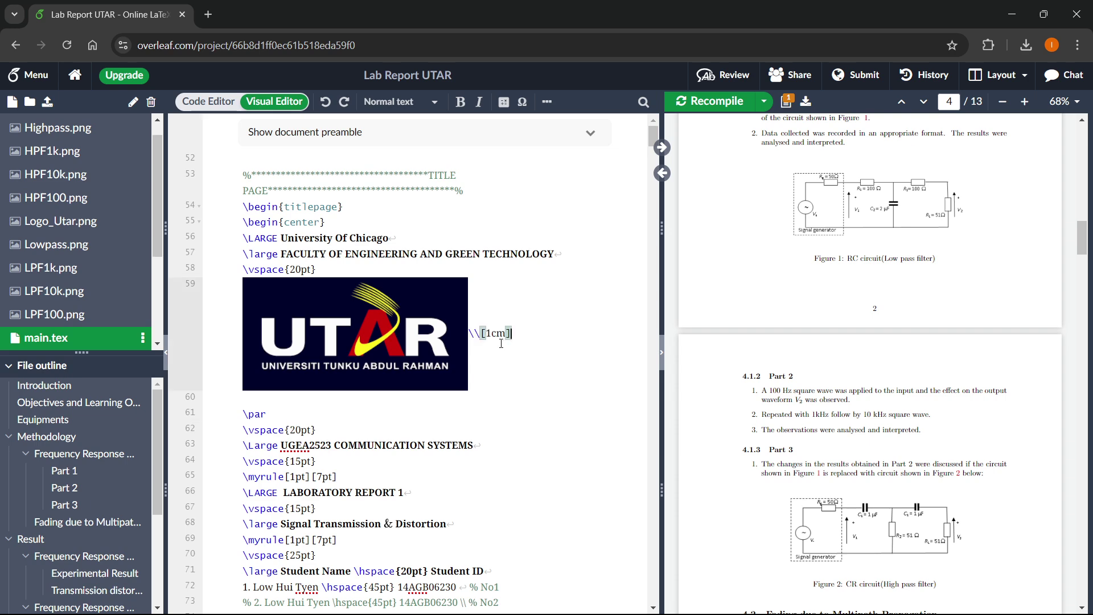
pyautogui.click(496, 296)
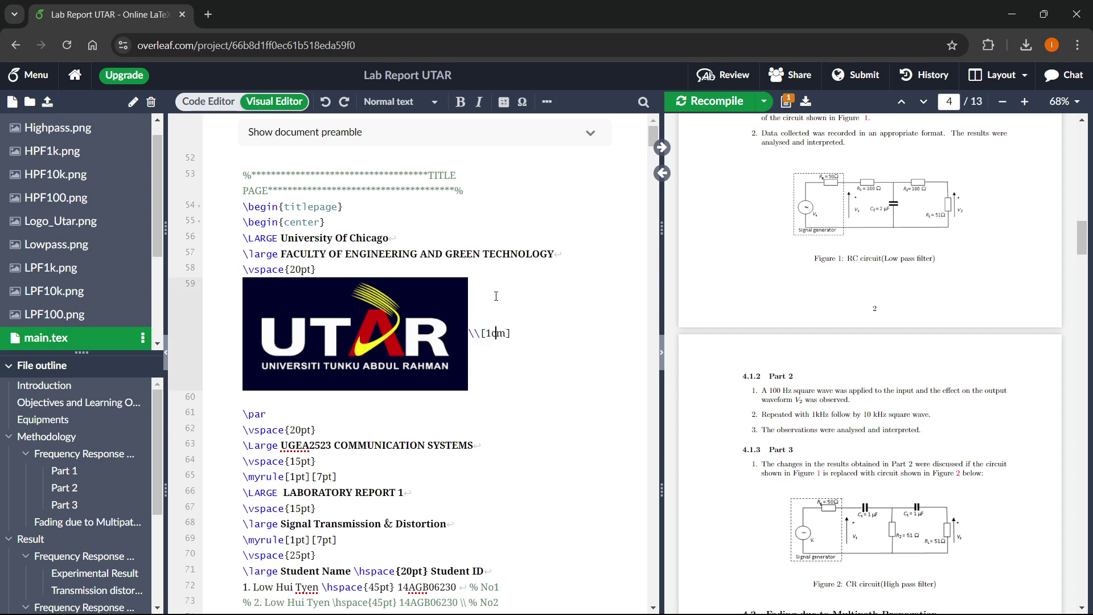
pyautogui.click(417, 270)
pyautogui.press('Return')
pyautogui.press('Return')
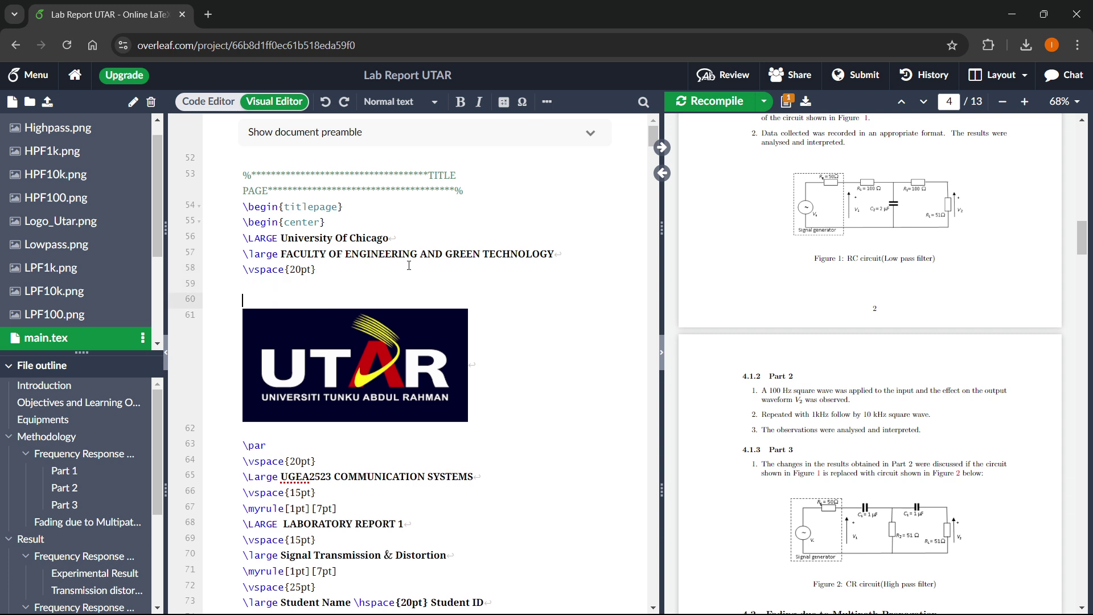
pyautogui.press('BackSpace')
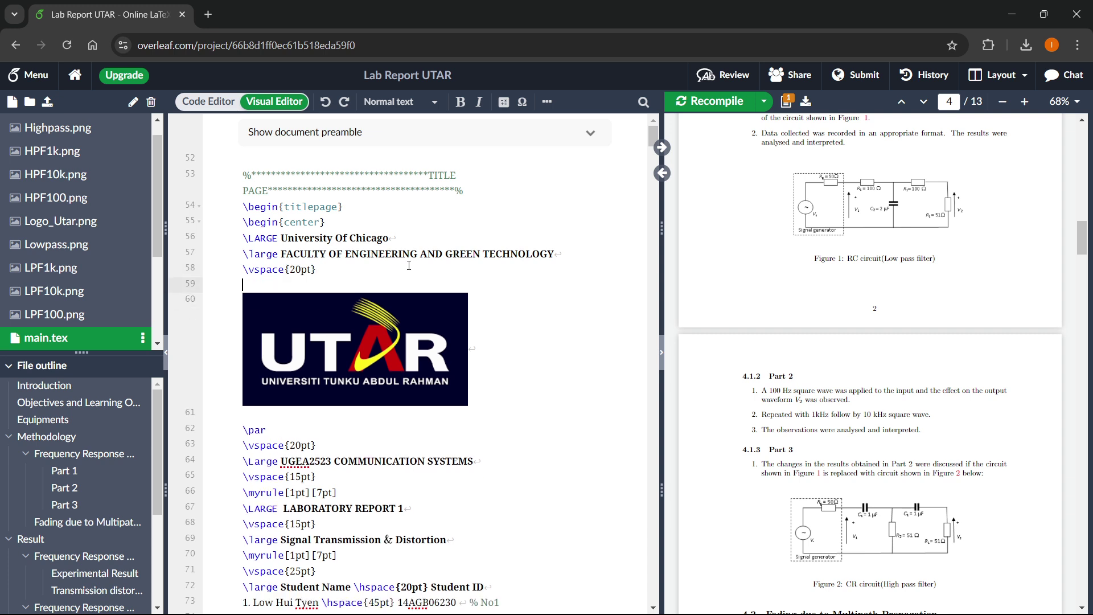
# Upload thumbnail.png from Downloads and insert it as a figure above the UTAR logo.
pyautogui.click(546, 101)
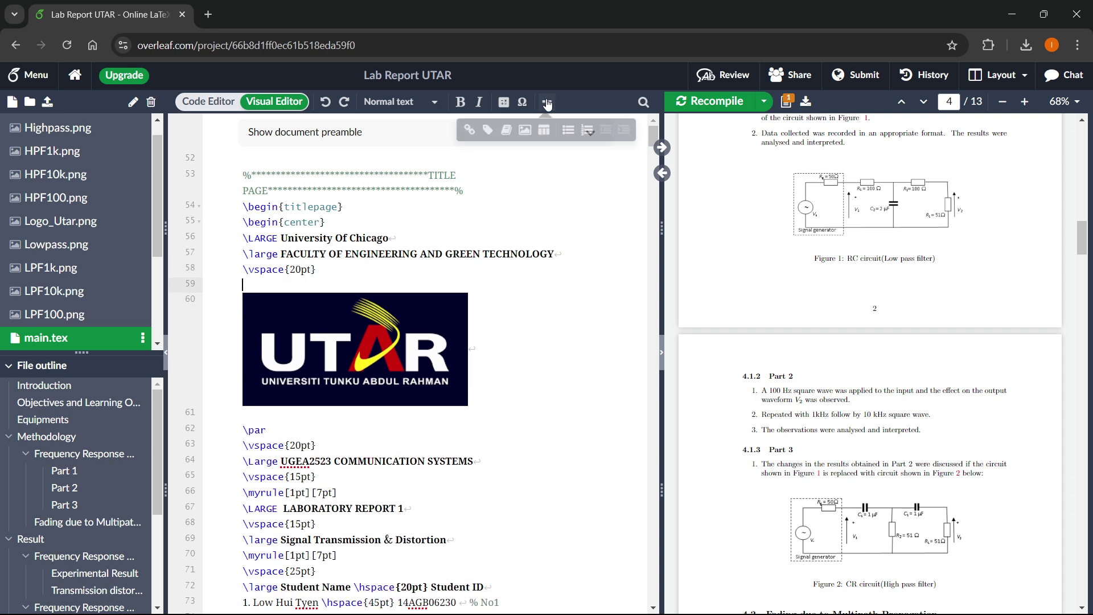
pyautogui.click(524, 130)
pyautogui.click(526, 156)
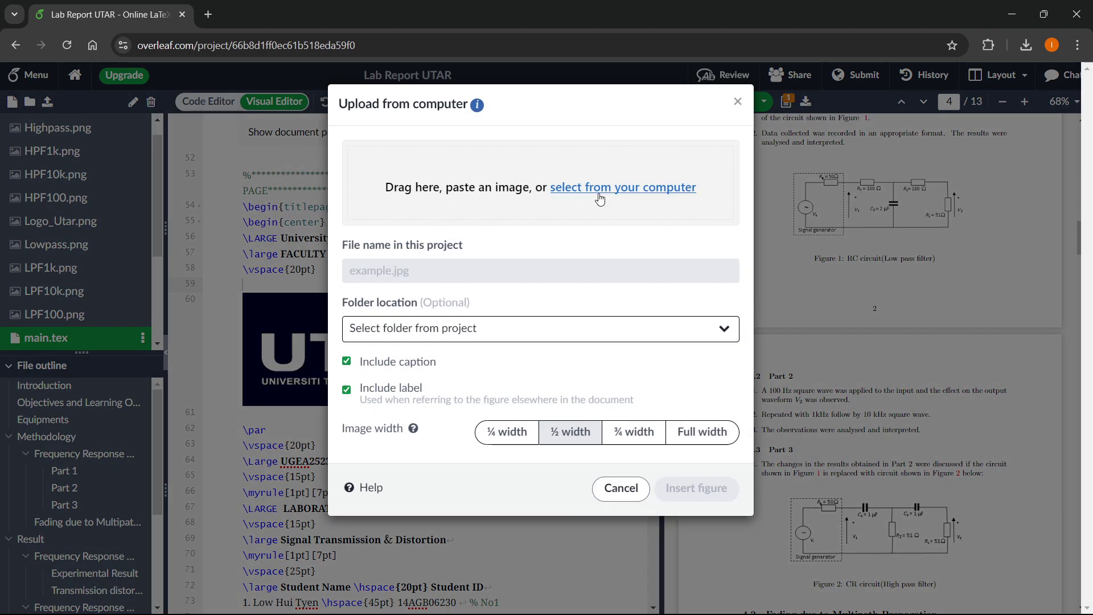
pyautogui.click(598, 190)
pyautogui.click(494, 288)
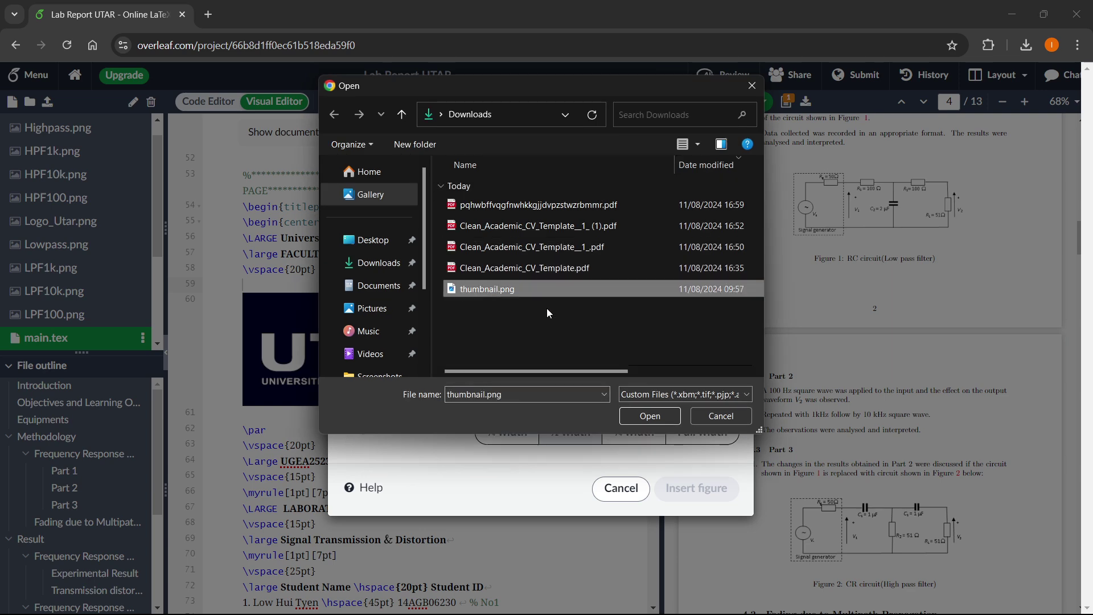
pyautogui.click(640, 423)
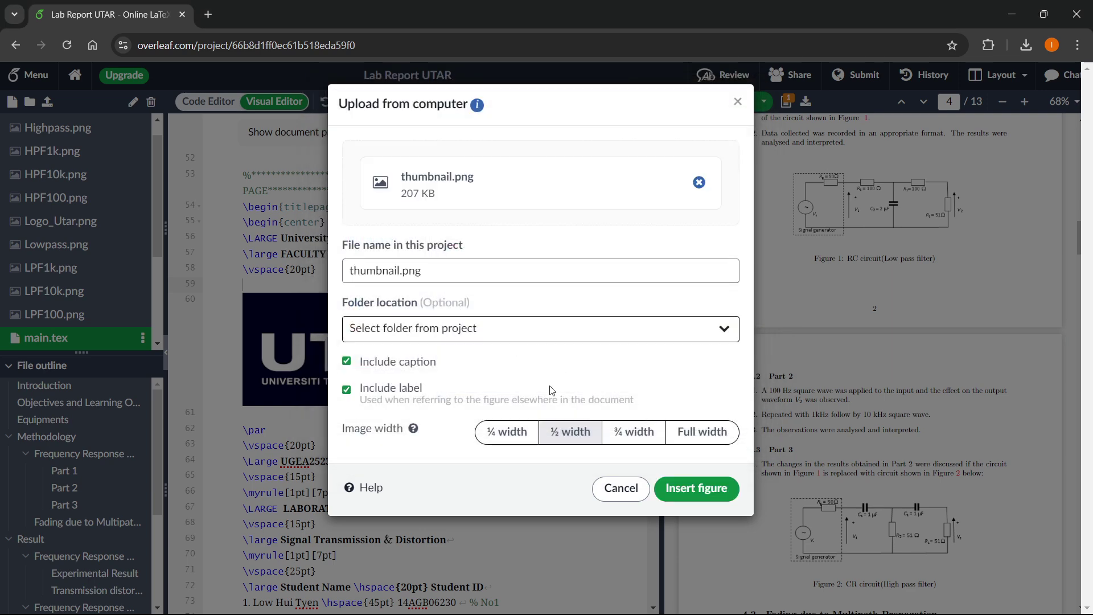
pyautogui.click(684, 491)
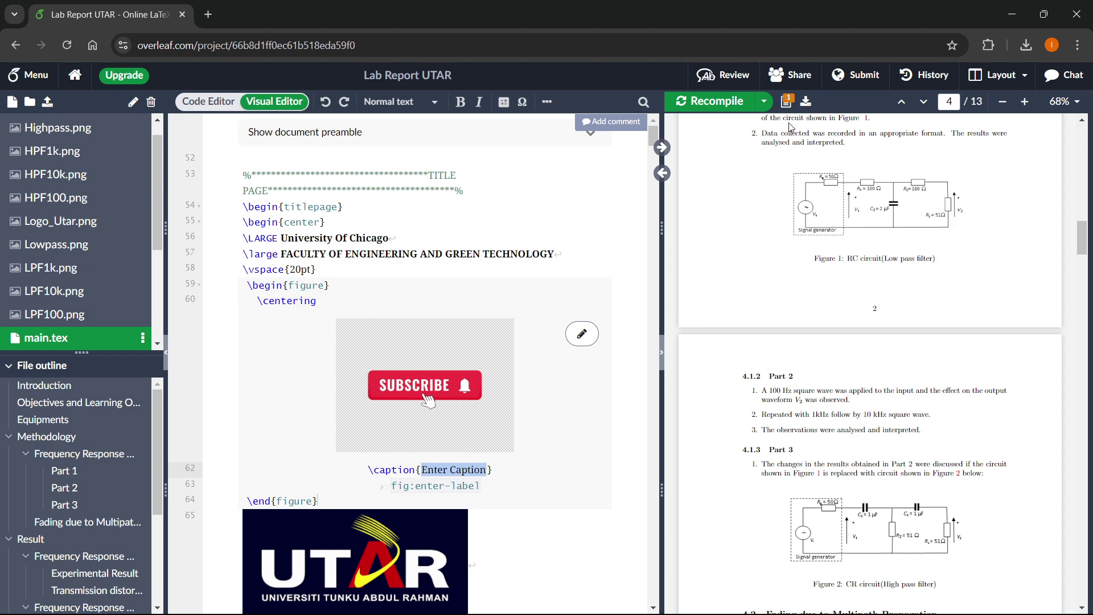
# Scroll the recompiled 14-page PDF to check Figure 1: Enter Caption on the title page.
pyautogui.scroll(20, 846, 294)
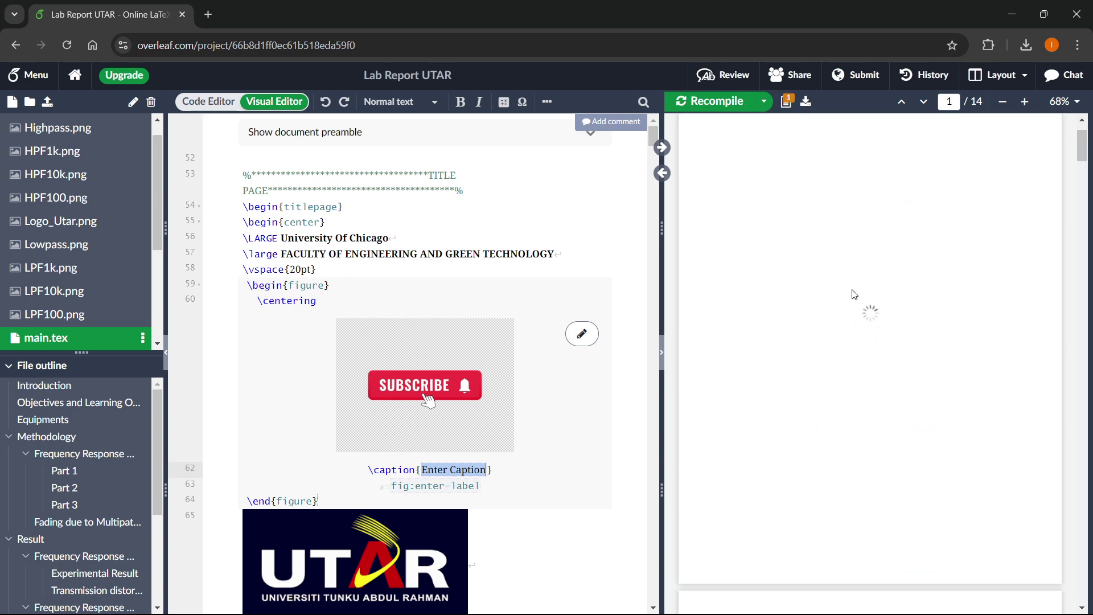
pyautogui.scroll(2, 853, 296)
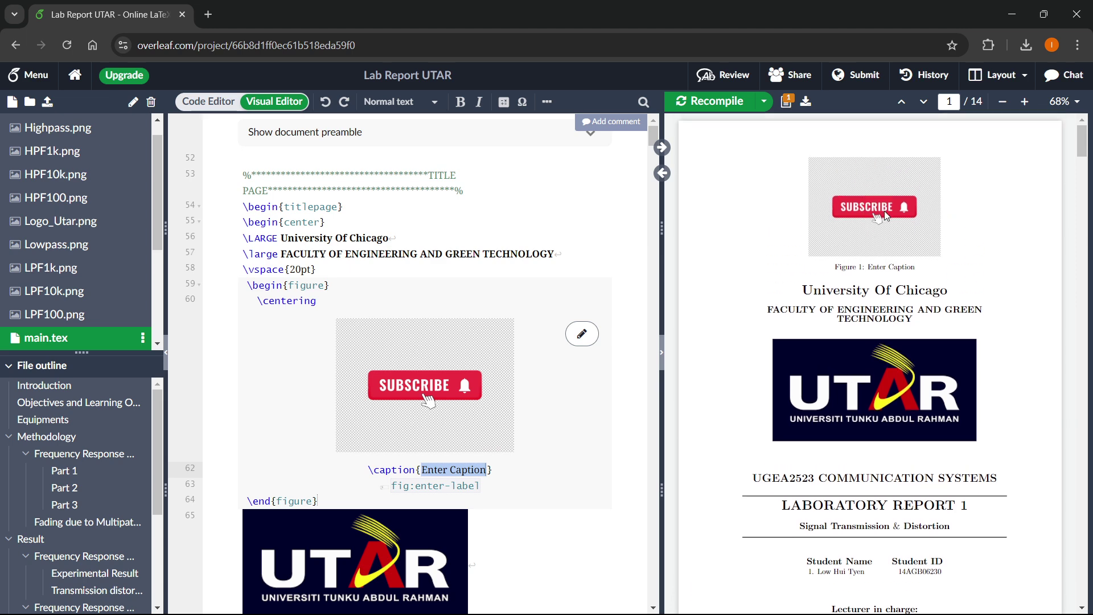
pyautogui.scroll(-5, 745, 308)
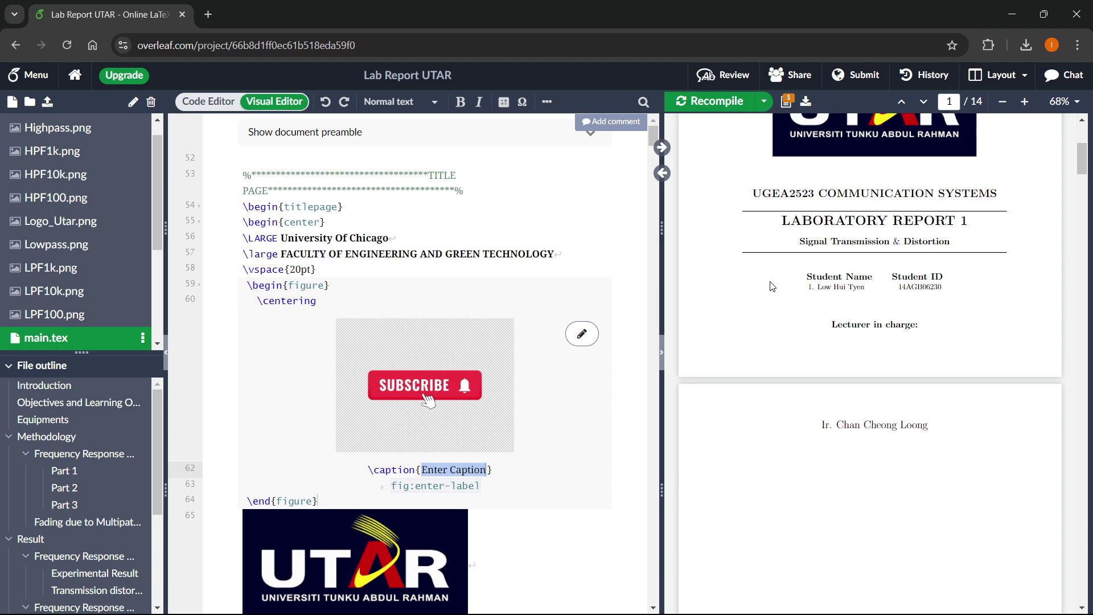
pyautogui.scroll(-10, 797, 279)
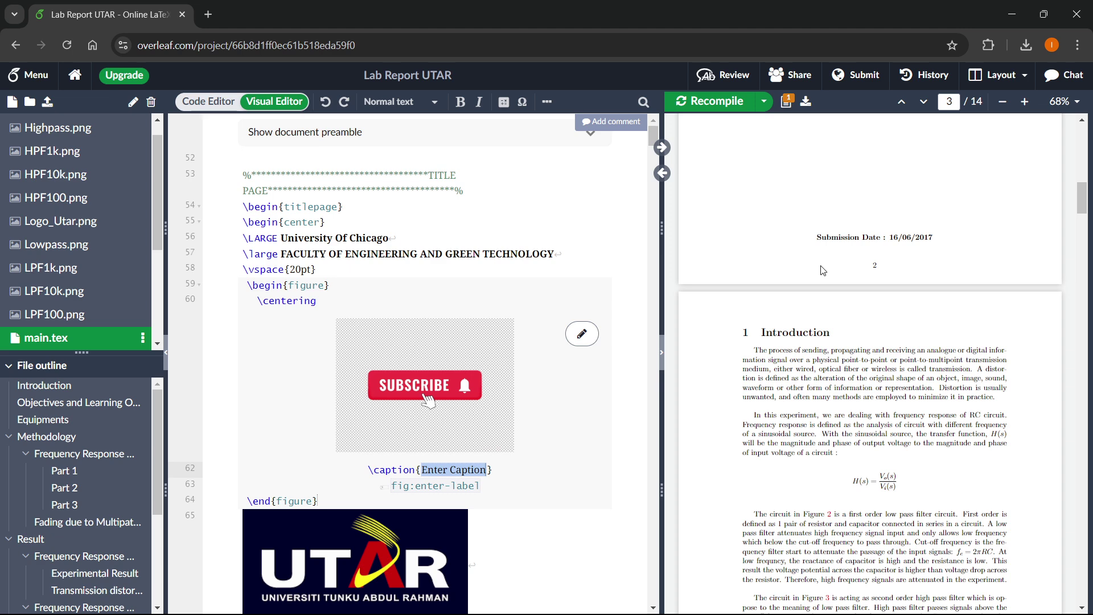
pyautogui.scroll(-4, 822, 271)
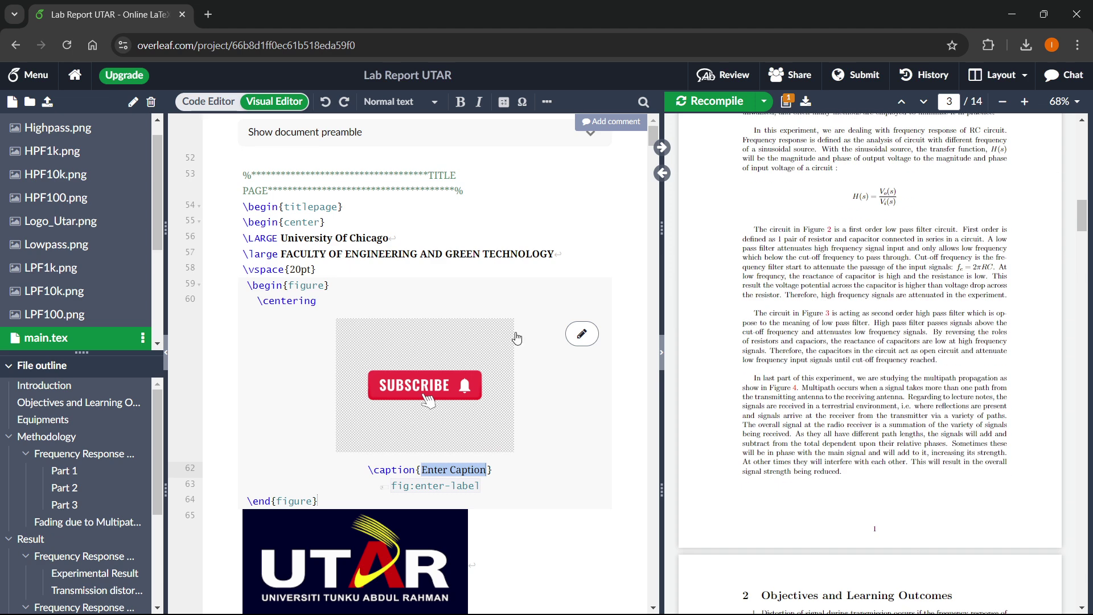